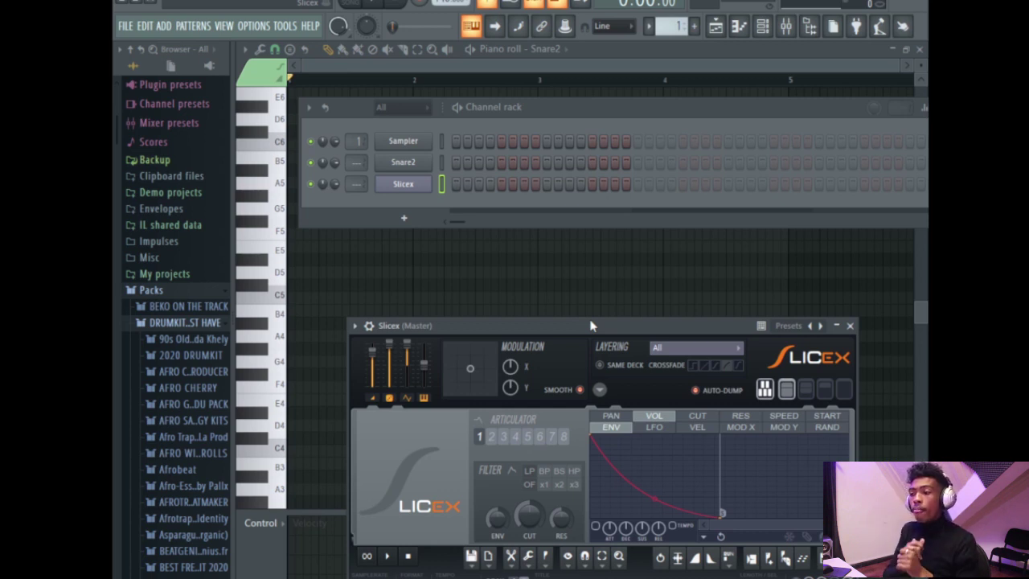
- Check that ghost channels are enabled in the piano roll's view options
left_click_drag(346, 108, 335, 121)
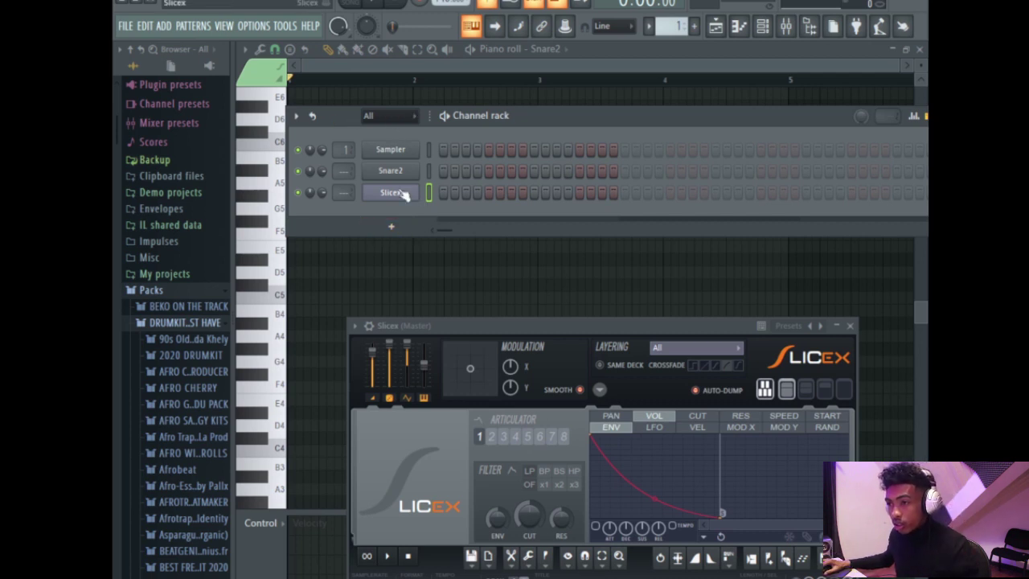
left_click_drag(351, 122, 369, 132)
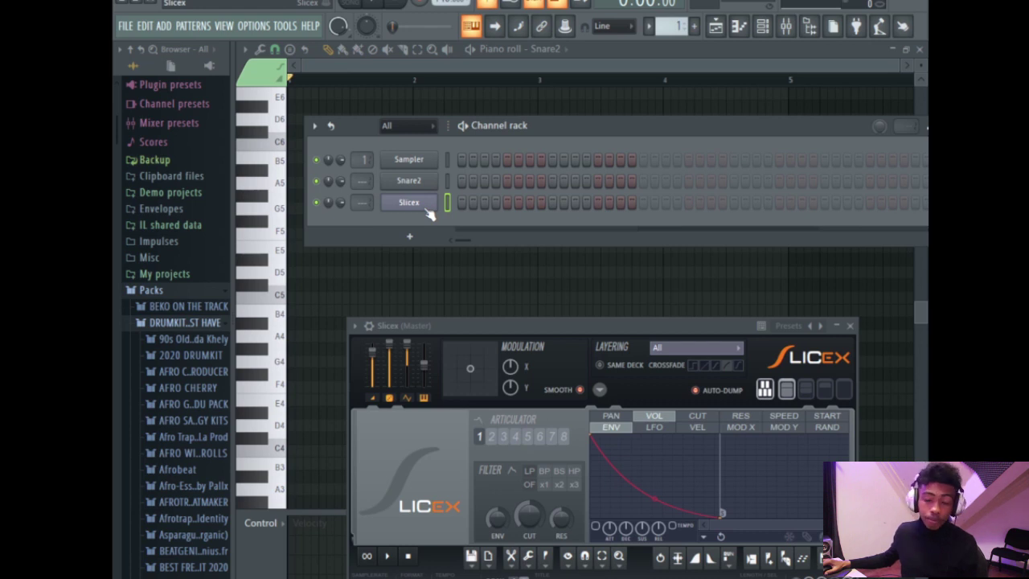
left_click(245, 49)
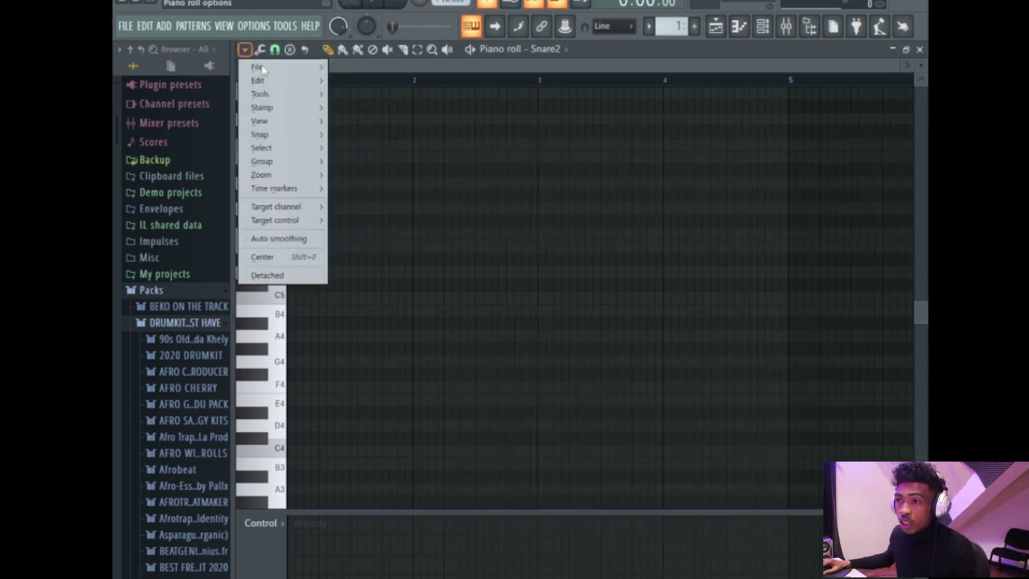
mouse_move(287, 127)
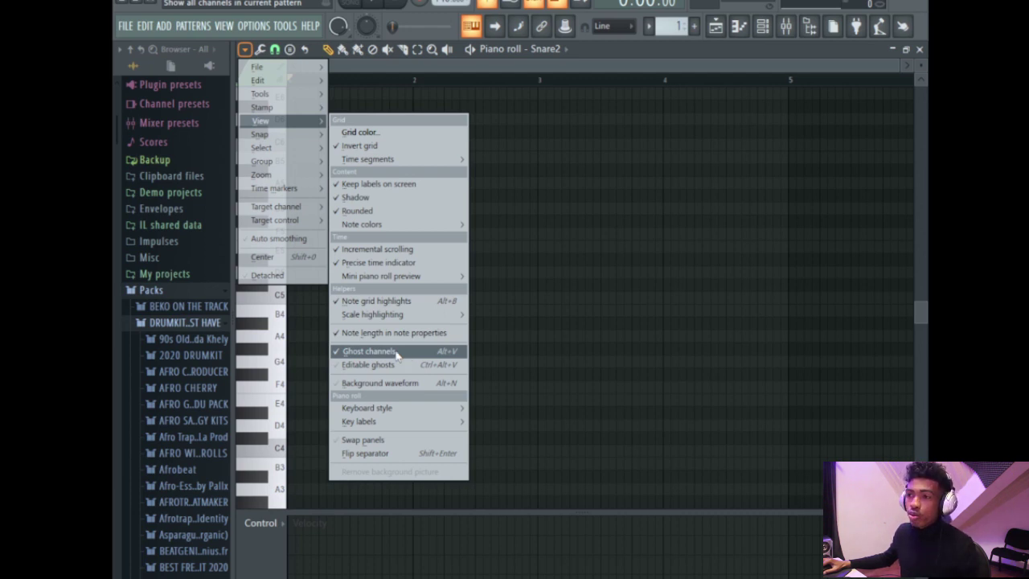
left_click(531, 65)
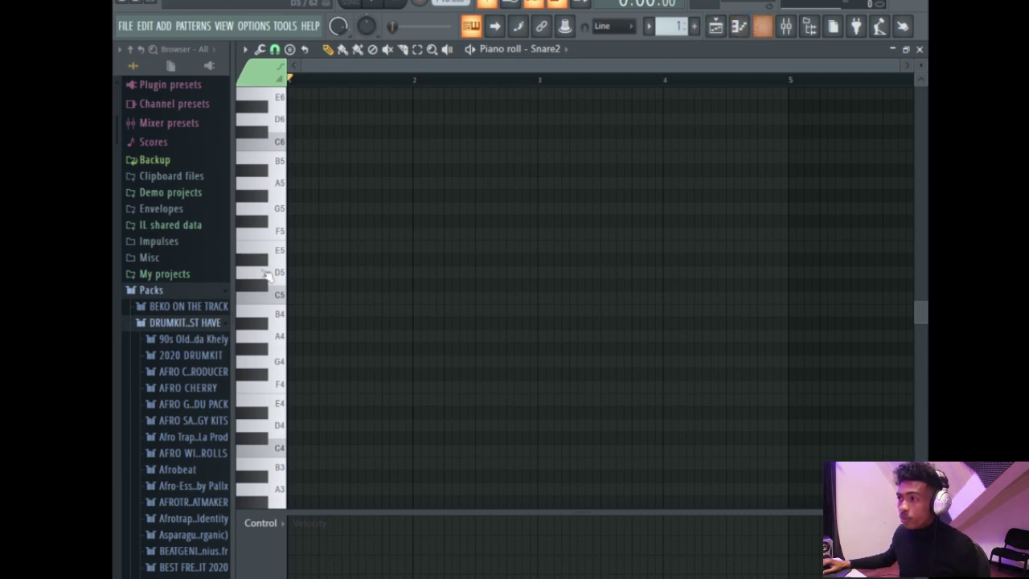
- Collapse the open drumkit folder with the snare samples and preview the 100-Wuzzup a loop from the AFRO SALEGY KITS loop folder
scroll(173, 330, "down", 2)
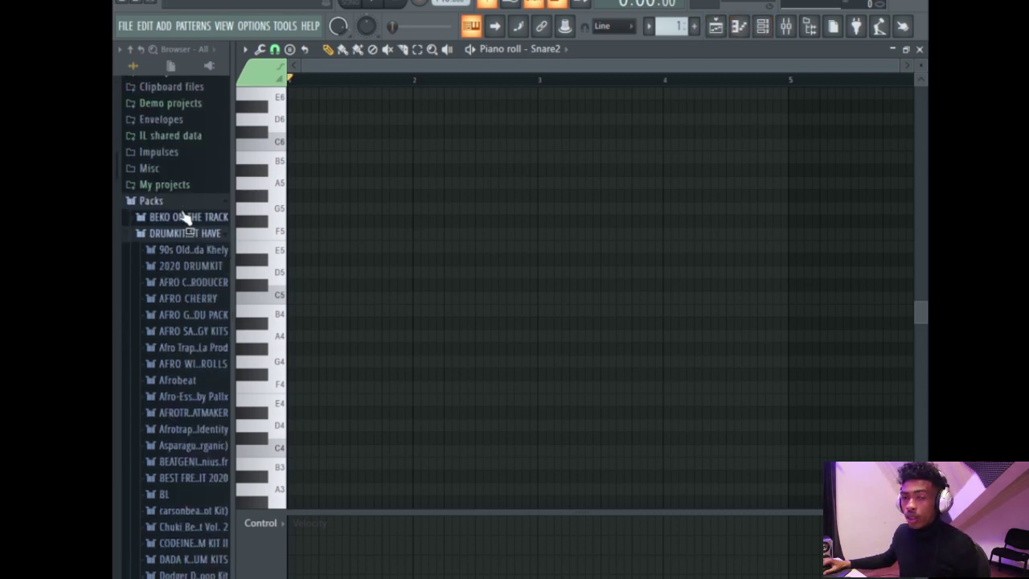
left_click(181, 202)
left_click(181, 352)
scroll(180, 359, "down", 8)
left_click(182, 364)
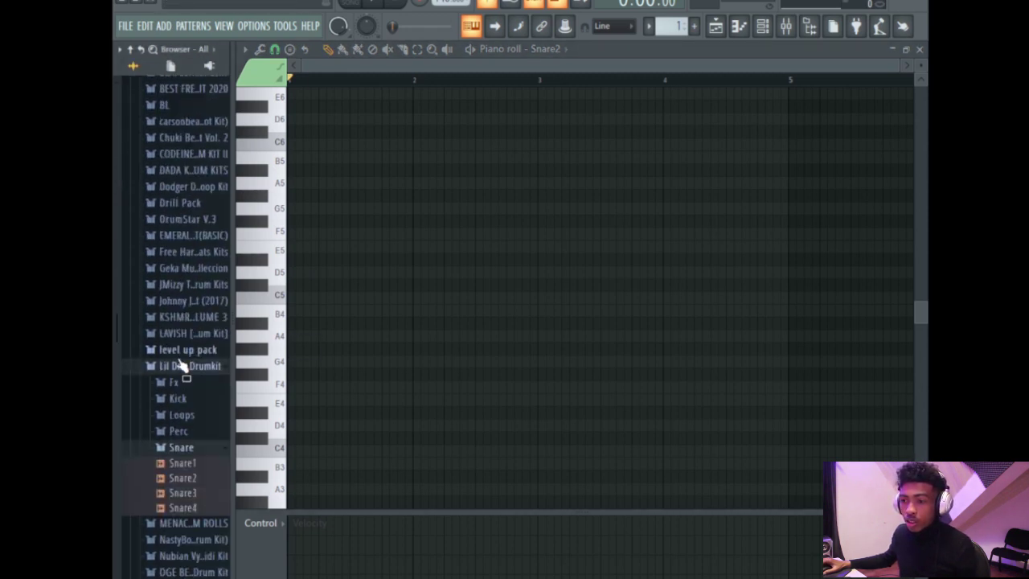
left_click(181, 363)
scroll(180, 361, "up", 6)
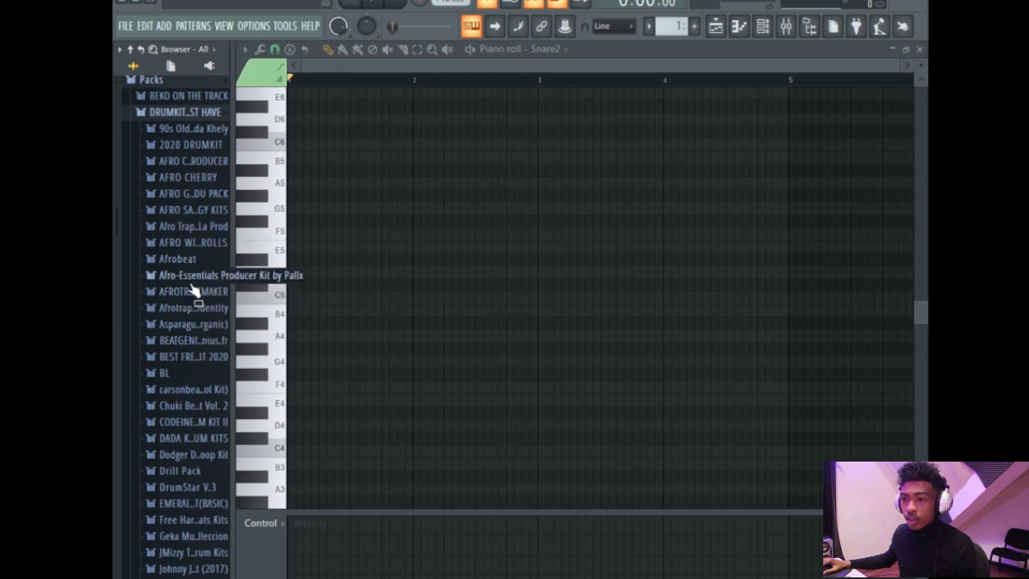
left_click(190, 209)
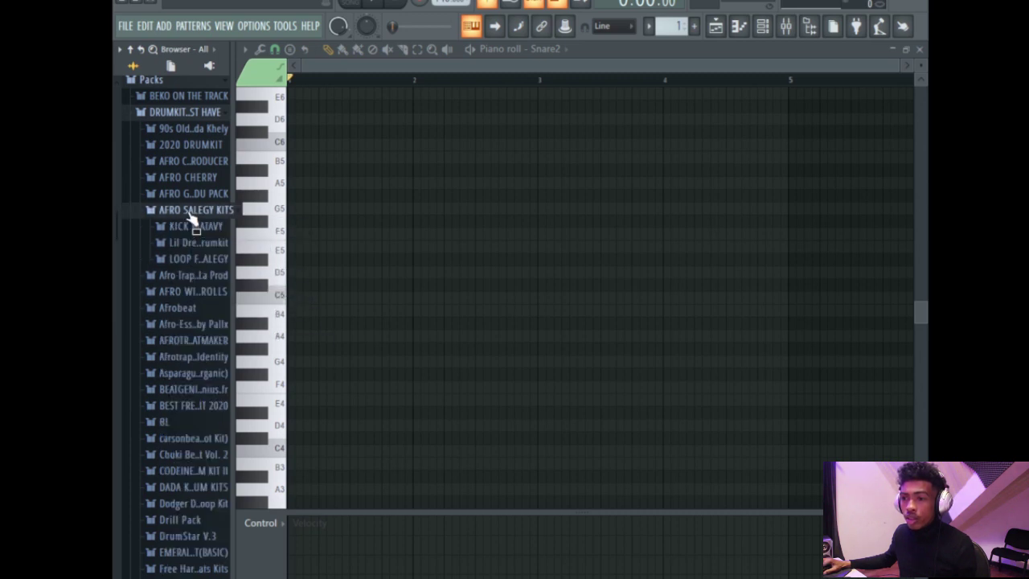
left_click(202, 261)
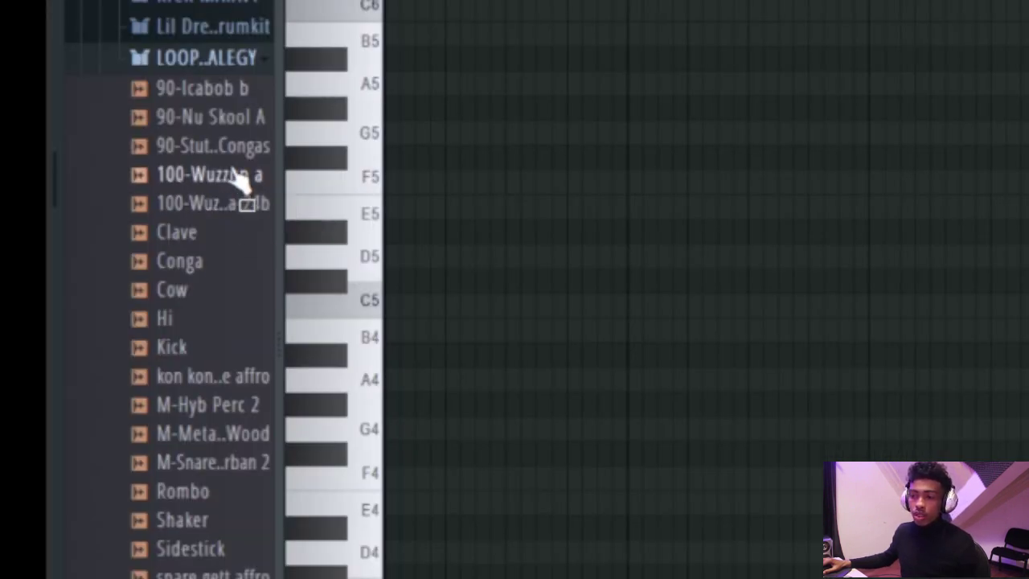
left_click(239, 178)
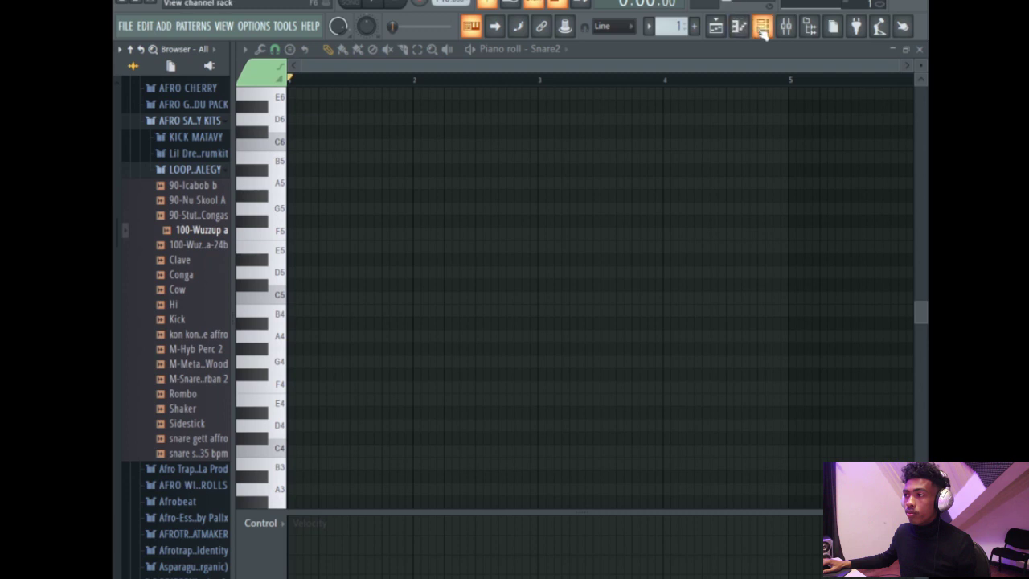
- Load the 100-Wuzzup a loop into the Slicex channel and open that channel's piano roll
left_click(761, 29)
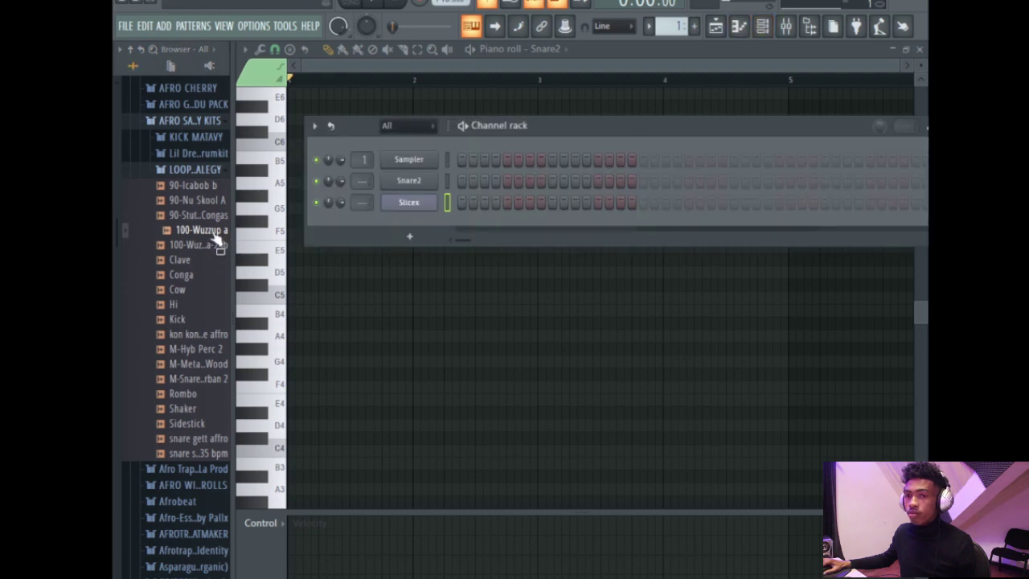
left_click_drag(185, 236, 424, 206)
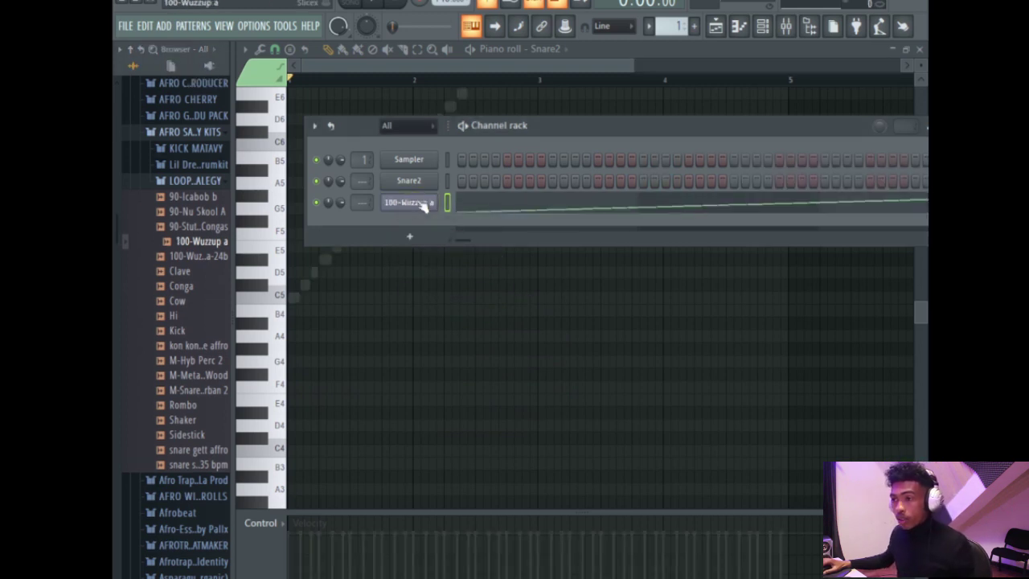
left_click(507, 208)
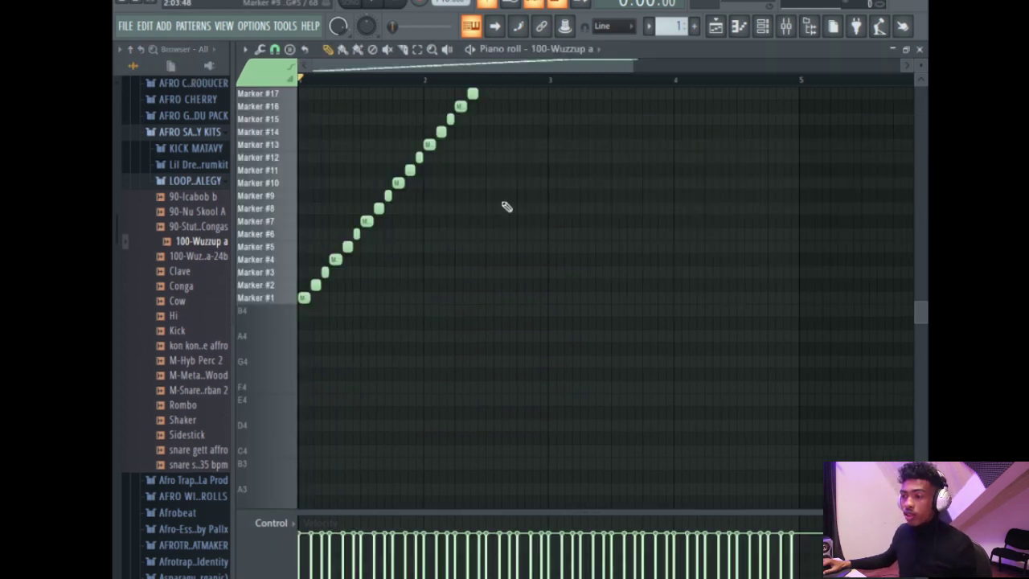
- Slice the long Marker #48 note at the start of bar 5 and delete the part after the cut
scroll(507, 207, "up", 6)
scroll(506, 206, "down", 11)
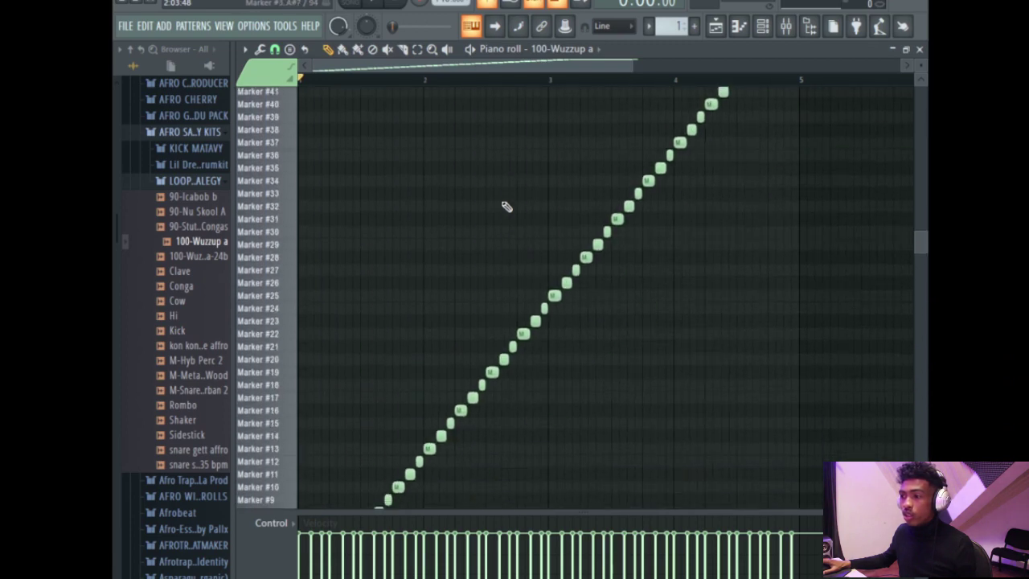
scroll(507, 207, "up", 5)
scroll(507, 206, "up", 5)
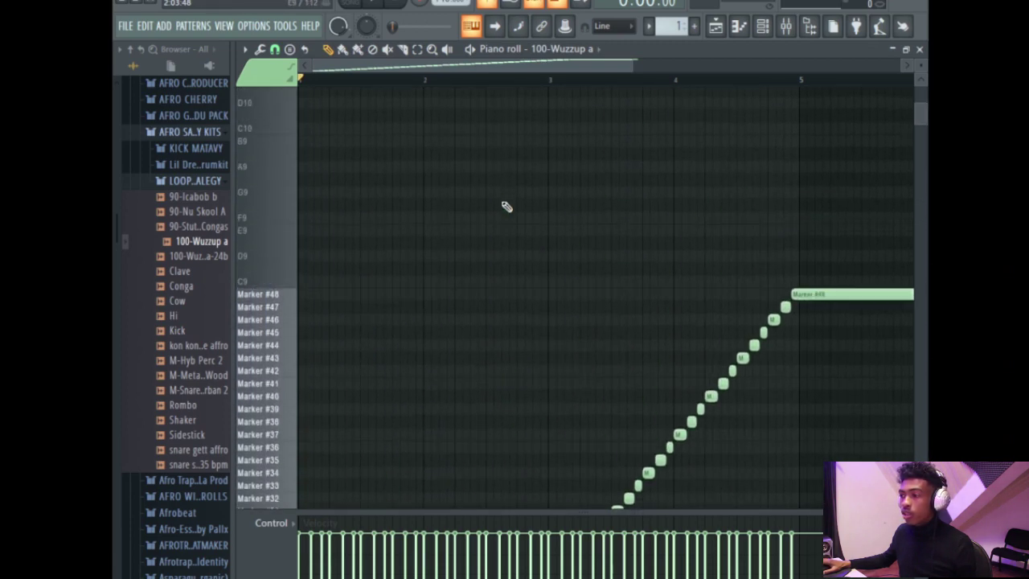
scroll(849, 154, "up", 5)
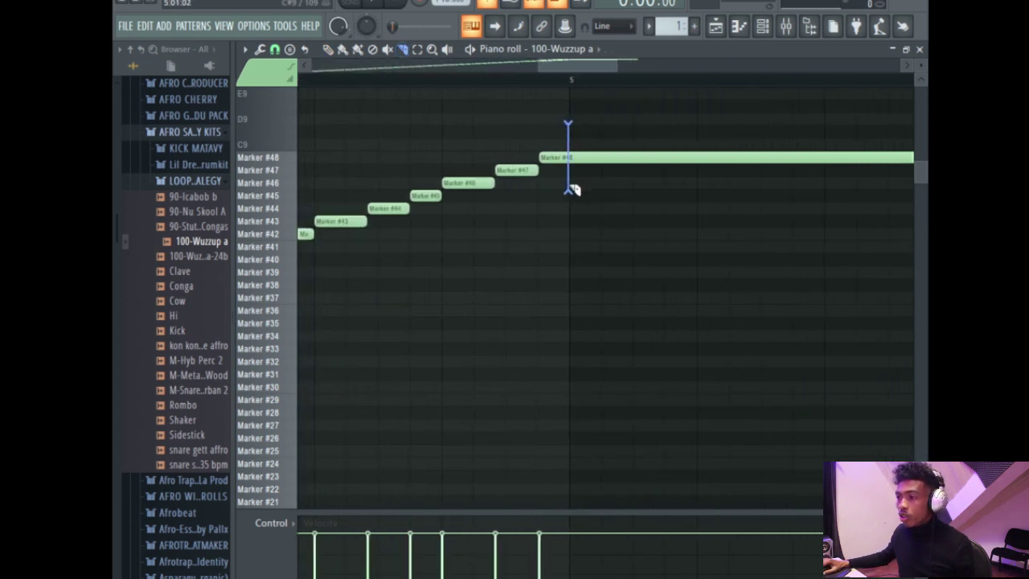
left_click_drag(571, 189, 569, 190)
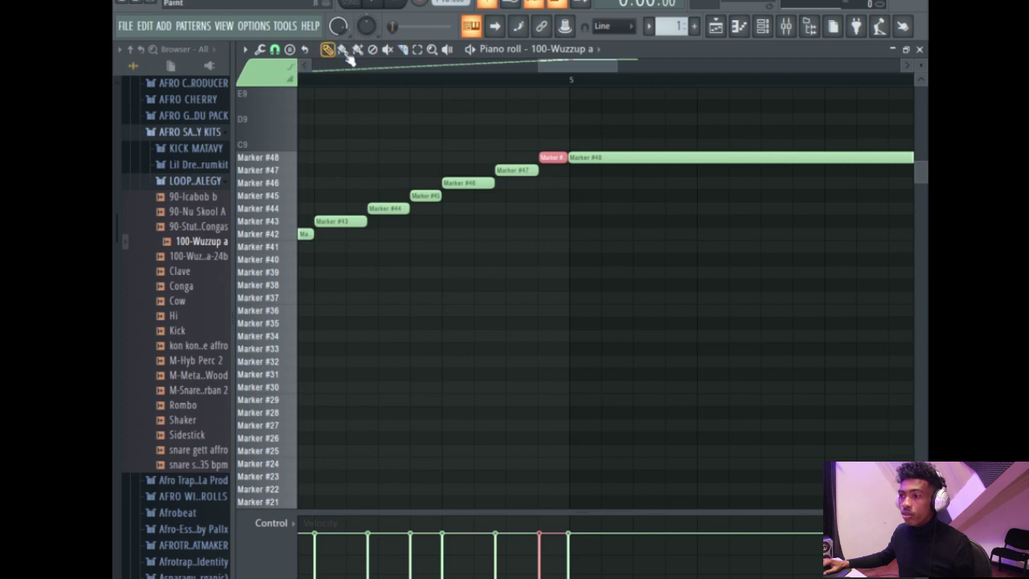
right_click(595, 158)
scroll(567, 160, "down", 5)
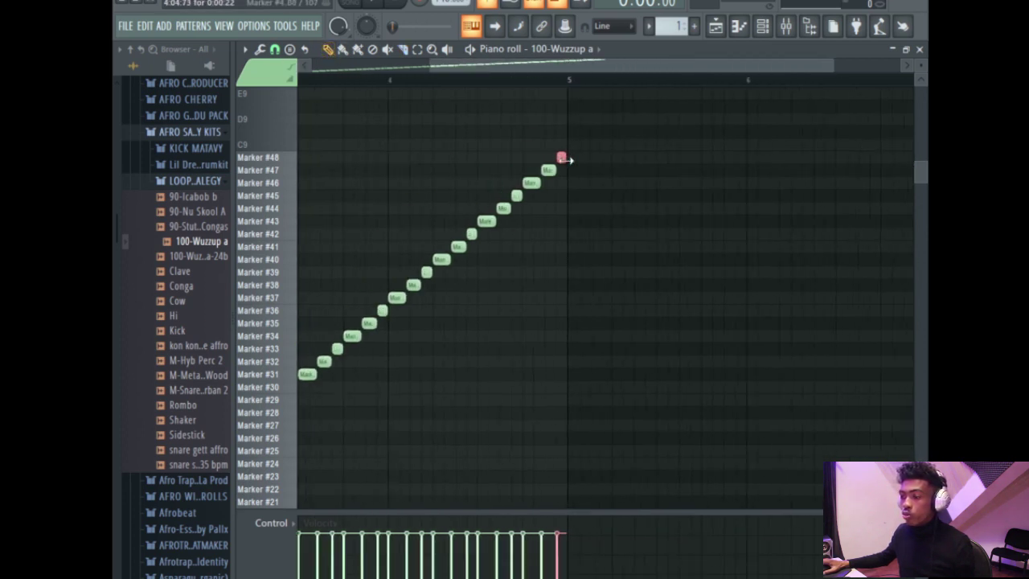
scroll(568, 161, "down", 4)
scroll(609, 154, "down", 3)
scroll(635, 133, "up", 4)
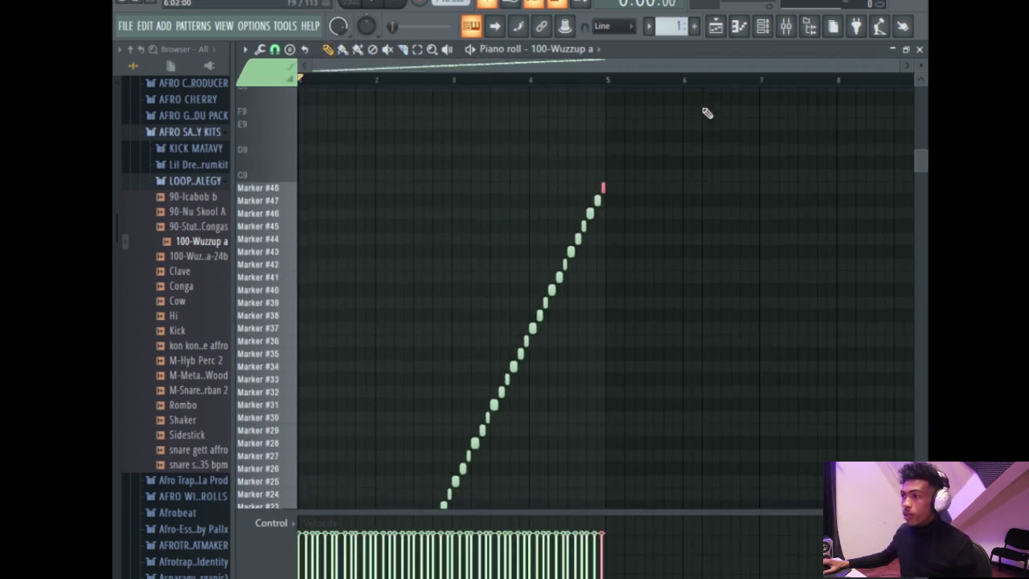
- Open the Snare2 channel's piano roll and examine the sliced loop's ghost notes from bar 1
left_click(764, 29)
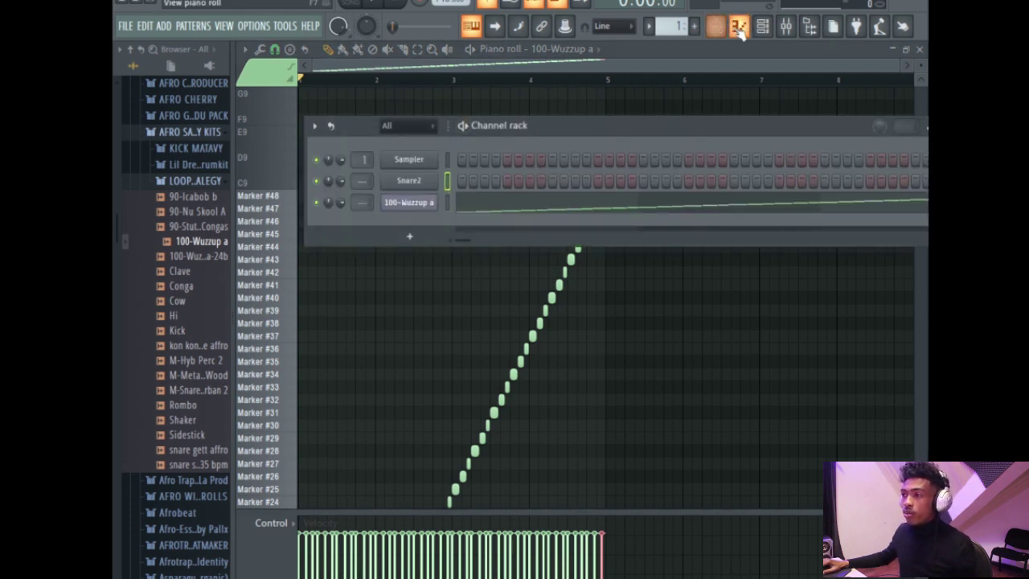
left_click(738, 28)
scroll(635, 214, "down", 5)
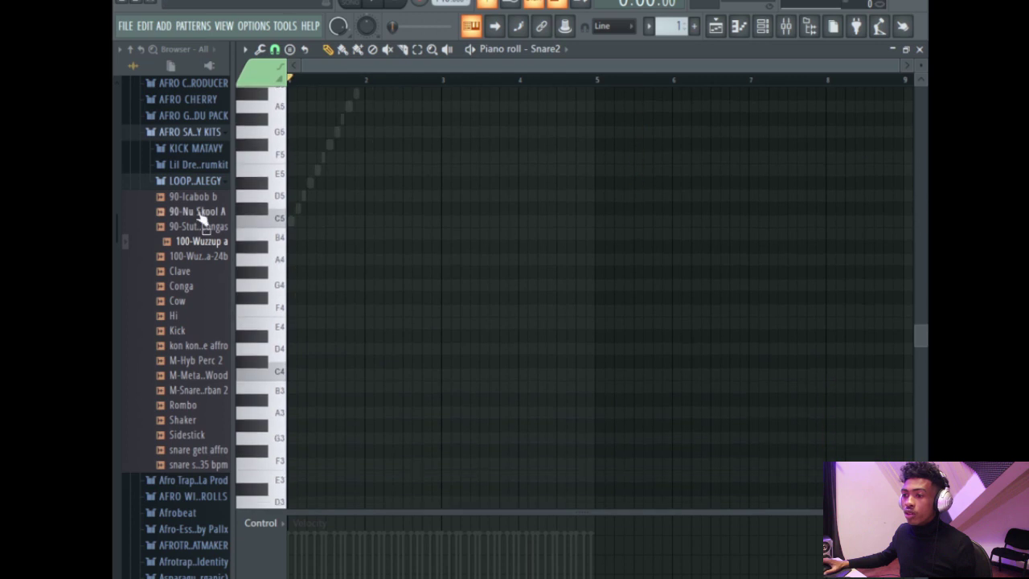
scroll(217, 233, "up", 8)
scroll(310, 232, "up", 5)
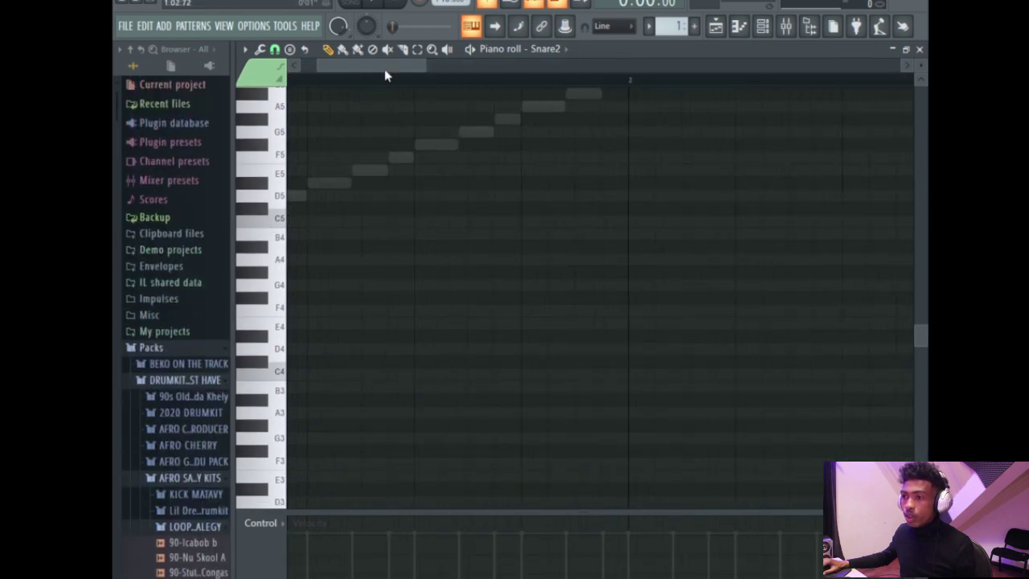
left_click_drag(385, 67, 354, 69)
scroll(476, 223, "up", 4)
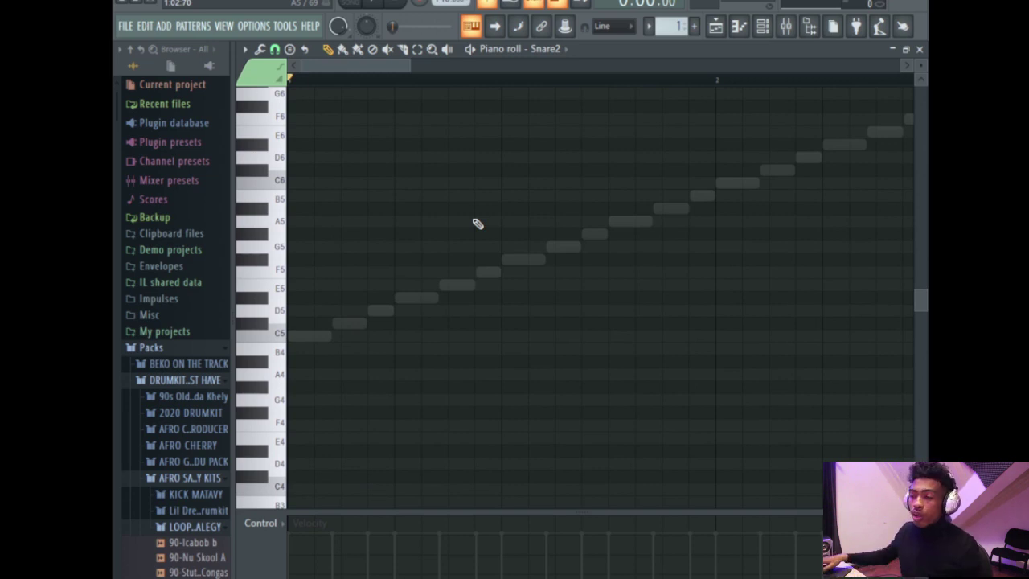
scroll(476, 222, "down", 3)
scroll(475, 223, "up", 5)
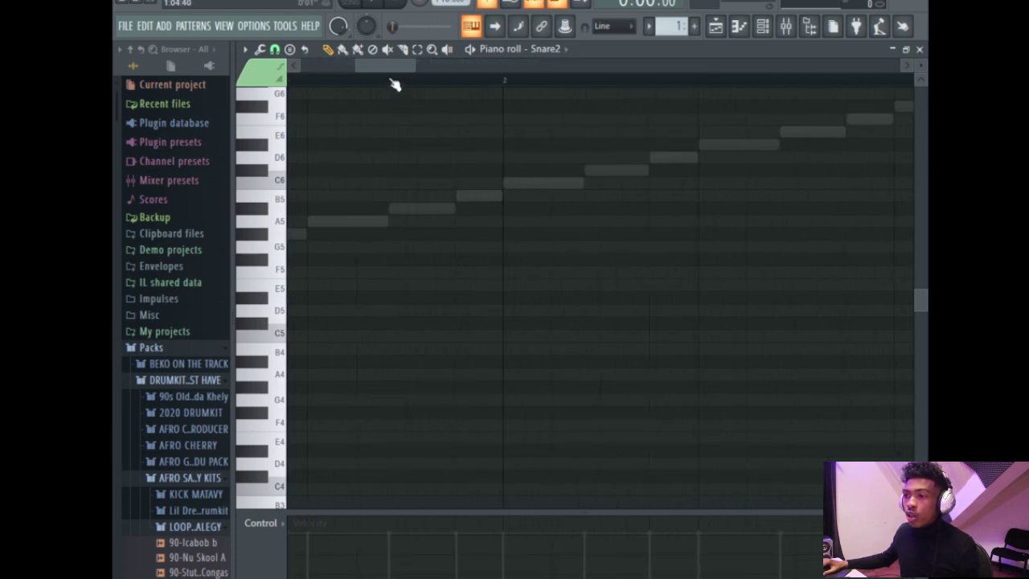
left_click_drag(386, 68, 264, 75)
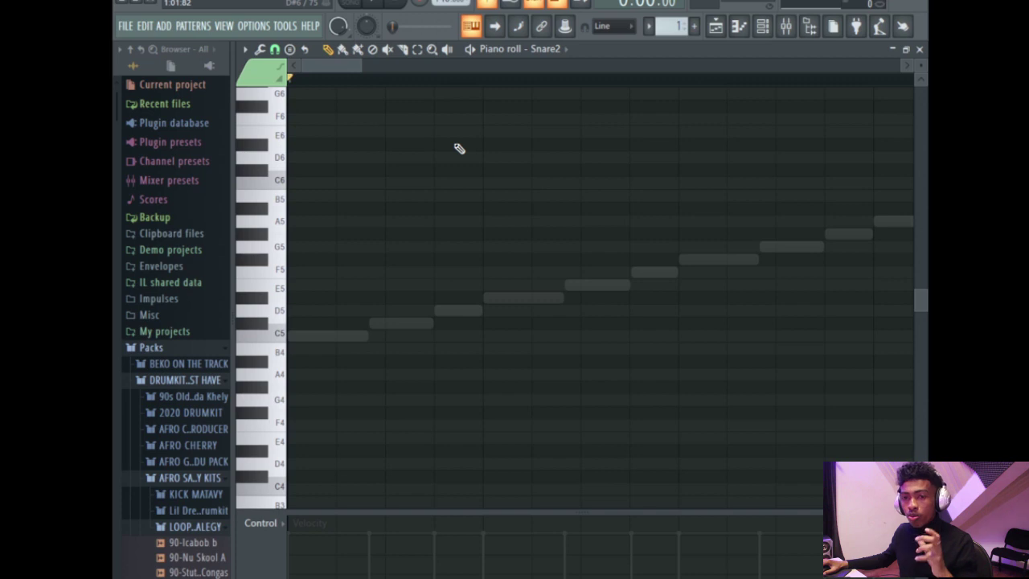
- Place a snare note on C5 at the start of bar 1 and shorten it to 0:00:09
left_click(738, 28)
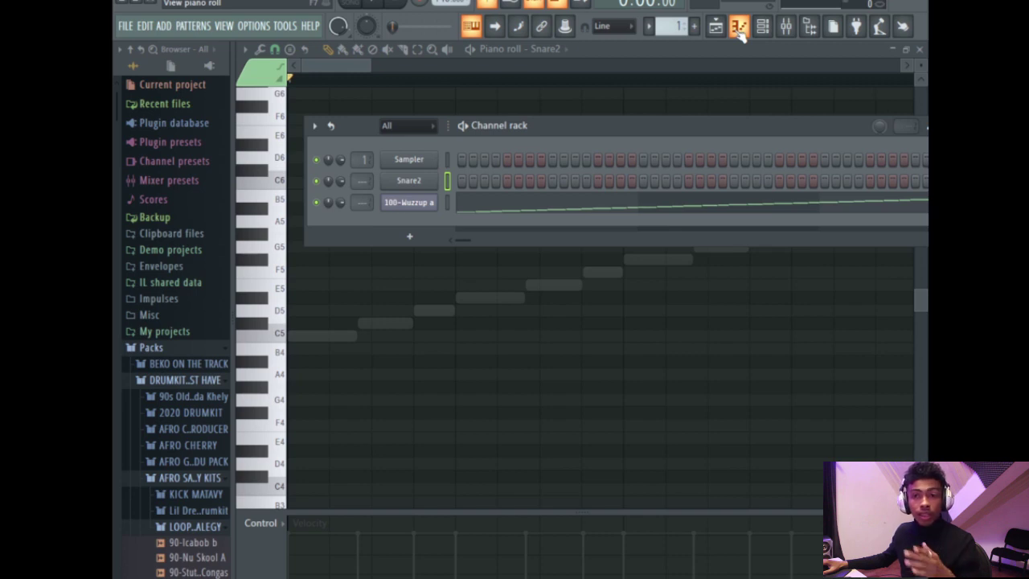
left_click(738, 27)
scroll(448, 204, "down", 7)
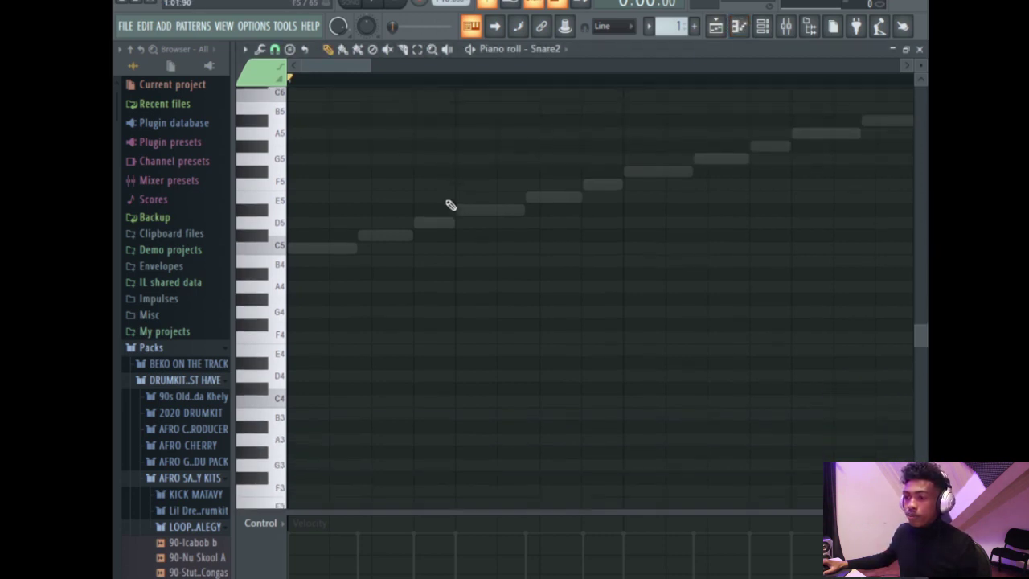
left_click(294, 143)
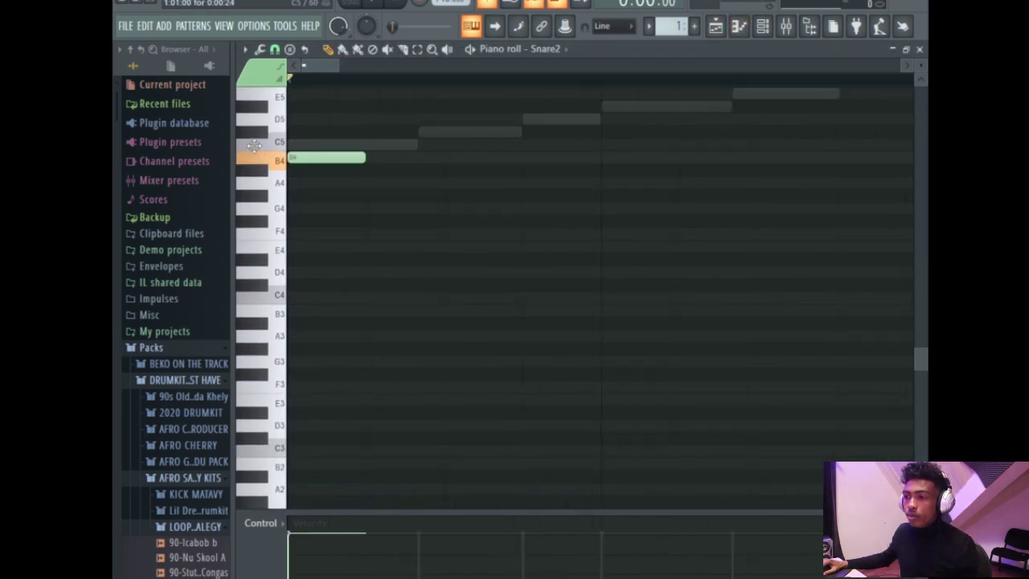
left_click_drag(366, 142, 338, 143)
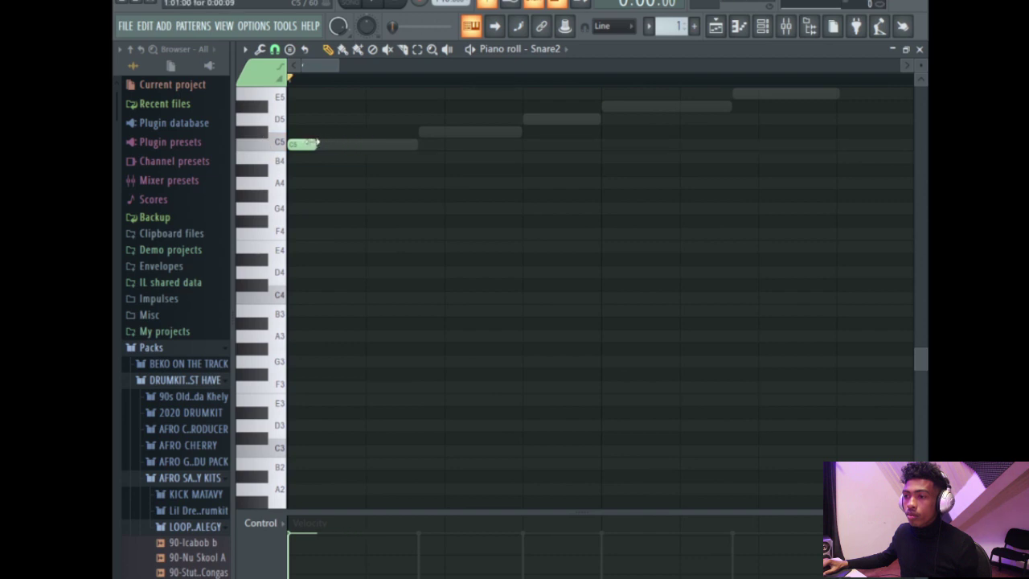
scroll(322, 152, "up", 4)
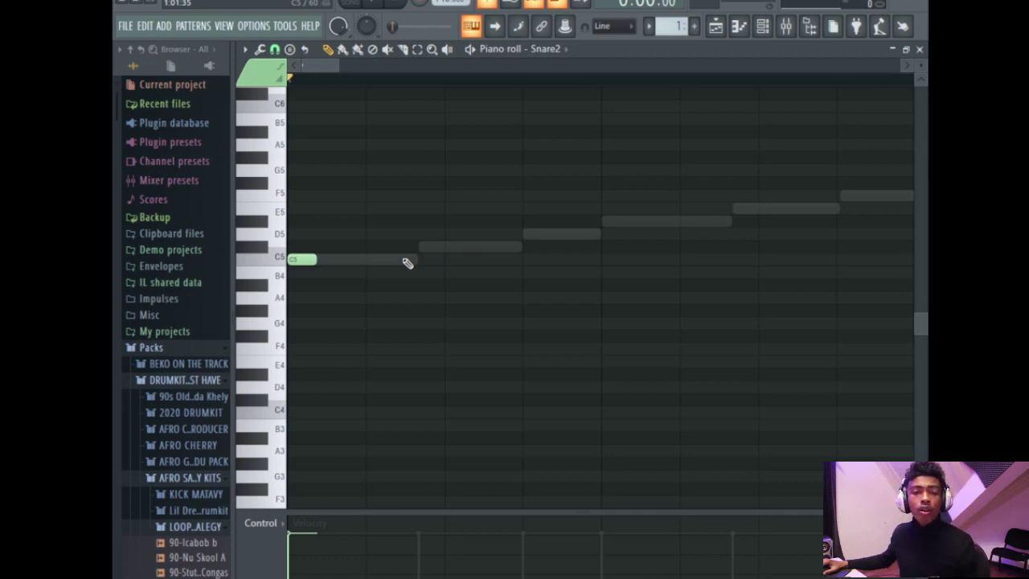
left_click(314, 262)
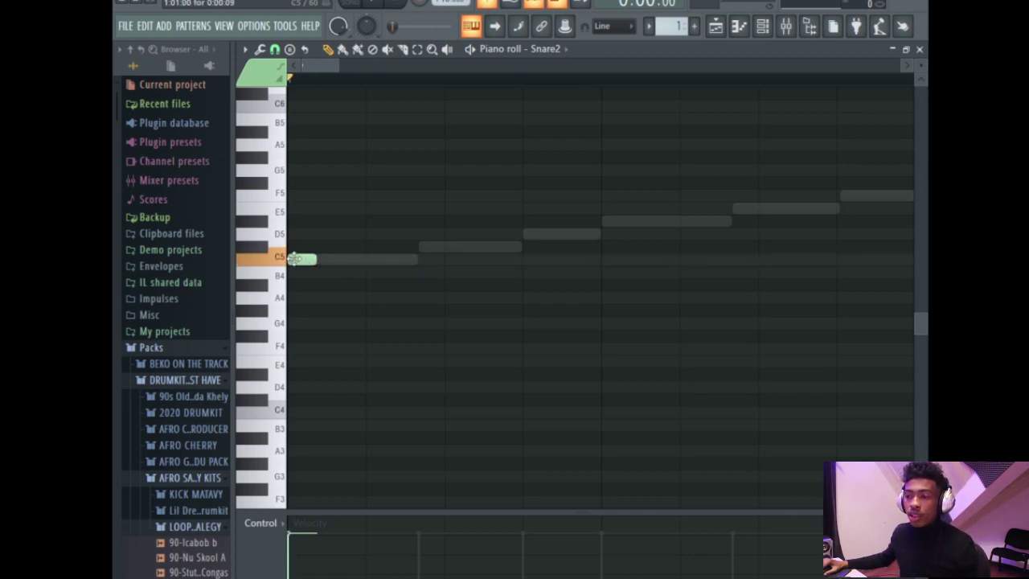
- Set the piano roll's grid snapping to none and add another C5 snare note at the start of the loop's second slice
left_click(274, 49)
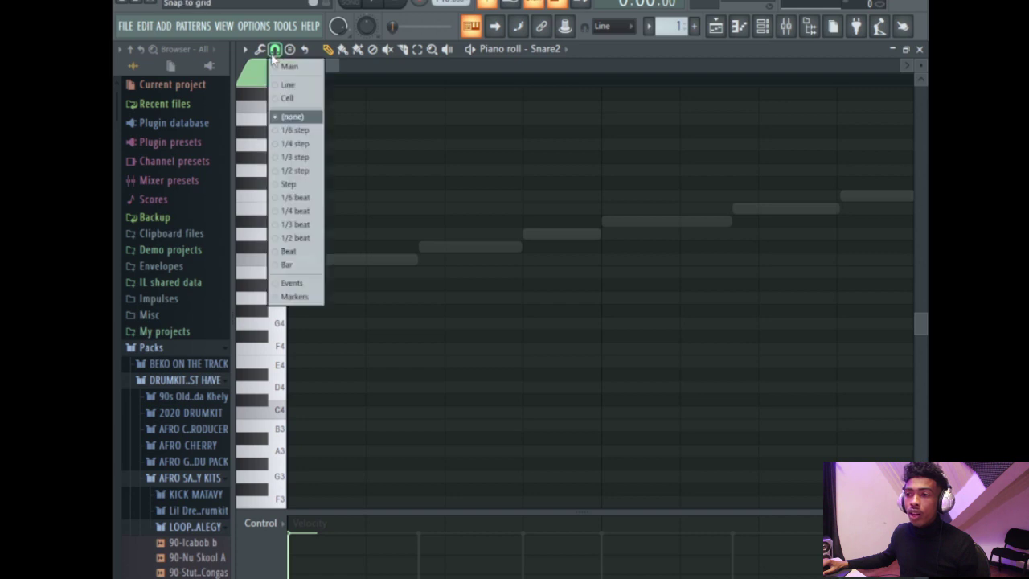
left_click(292, 118)
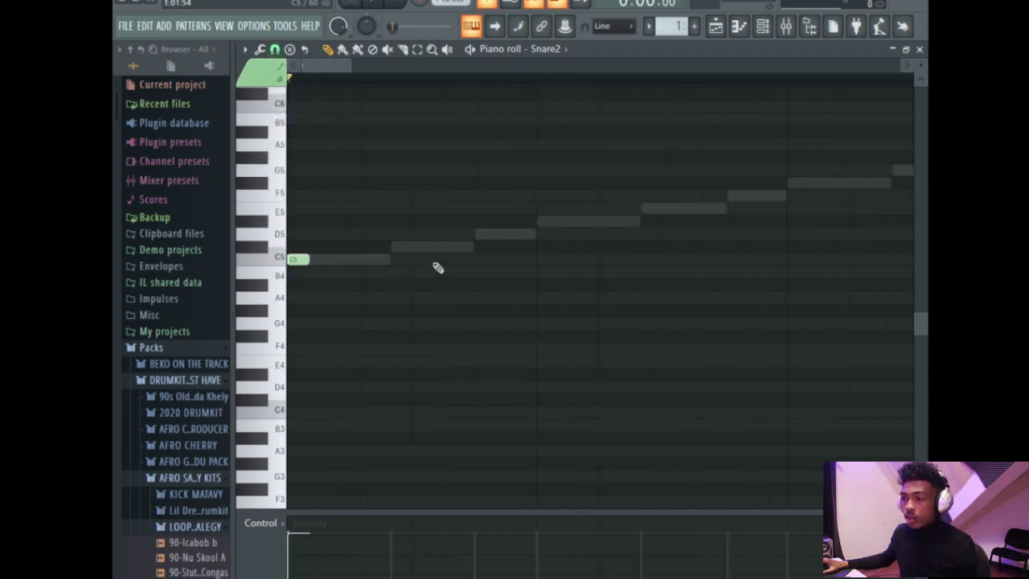
scroll(438, 267, "up", 3)
left_click(344, 259)
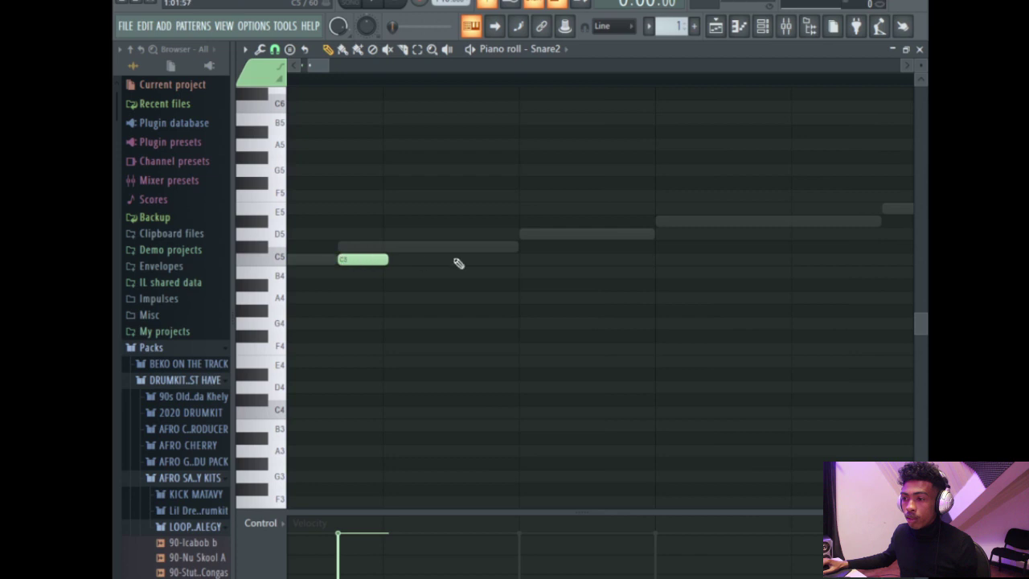
- Add C5 snare notes at the starts of the loop's third and fourth slices and play the pattern
scroll(501, 260, "down", 4)
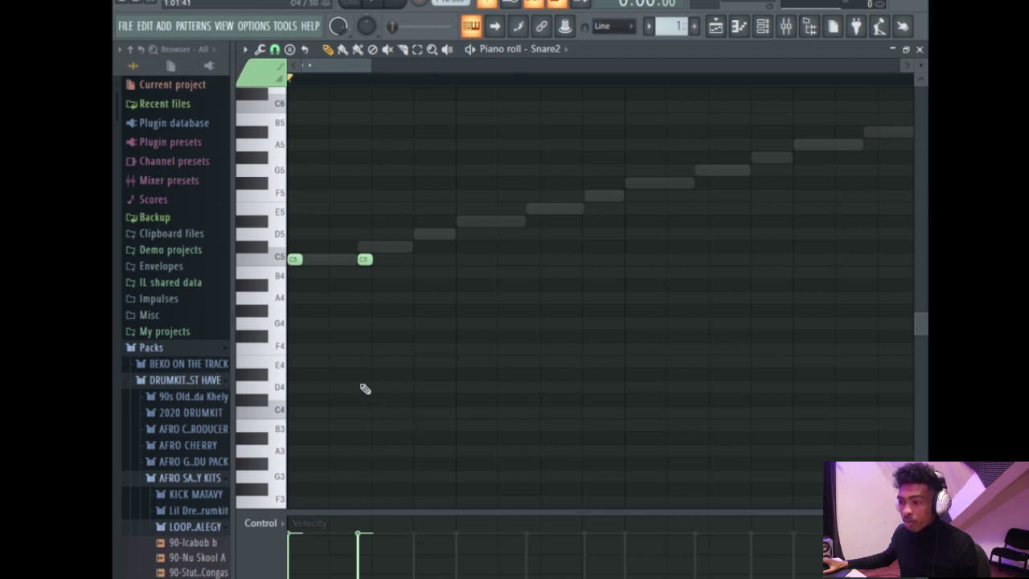
scroll(366, 378, "up", 4)
left_click(524, 259)
left_click(659, 259)
scroll(521, 250, "down", 3)
key("space")
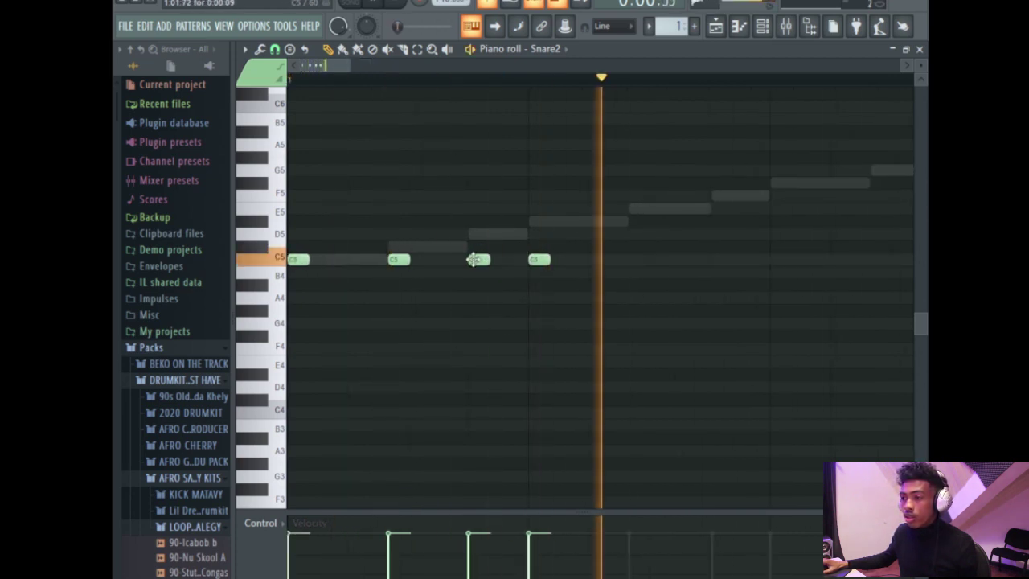
- Replace the third snare note with one aligned to the start of the third slice and play the pattern
key("space")
right_click(477, 260)
left_click(478, 258)
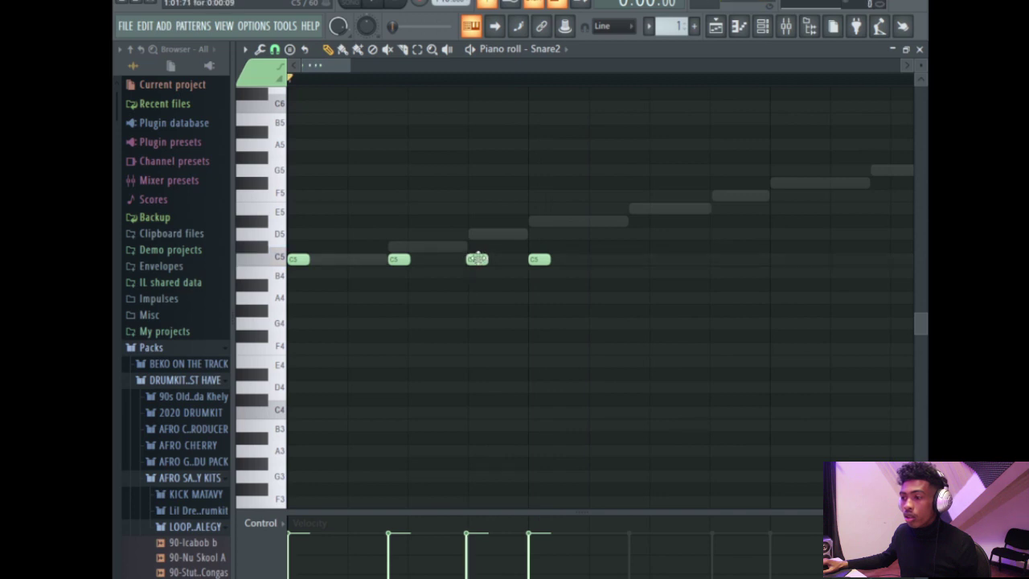
scroll(480, 259, "up", 3)
key("space")
scroll(479, 259, "down", 3)
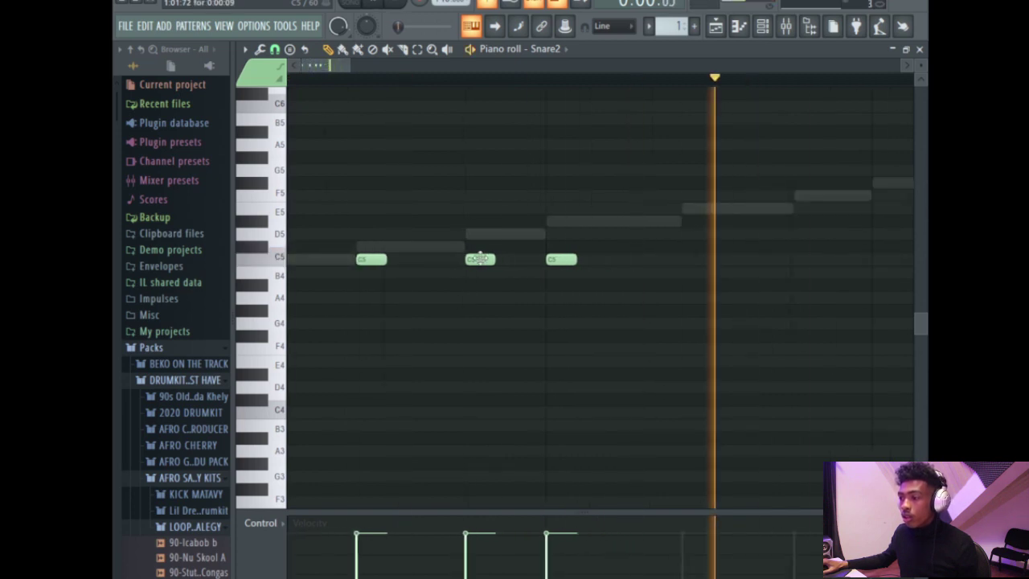
- Add C5 snare notes at the starts of the loop's fifth and sixth slices
scroll(597, 241, "up", 3)
left_click(593, 257)
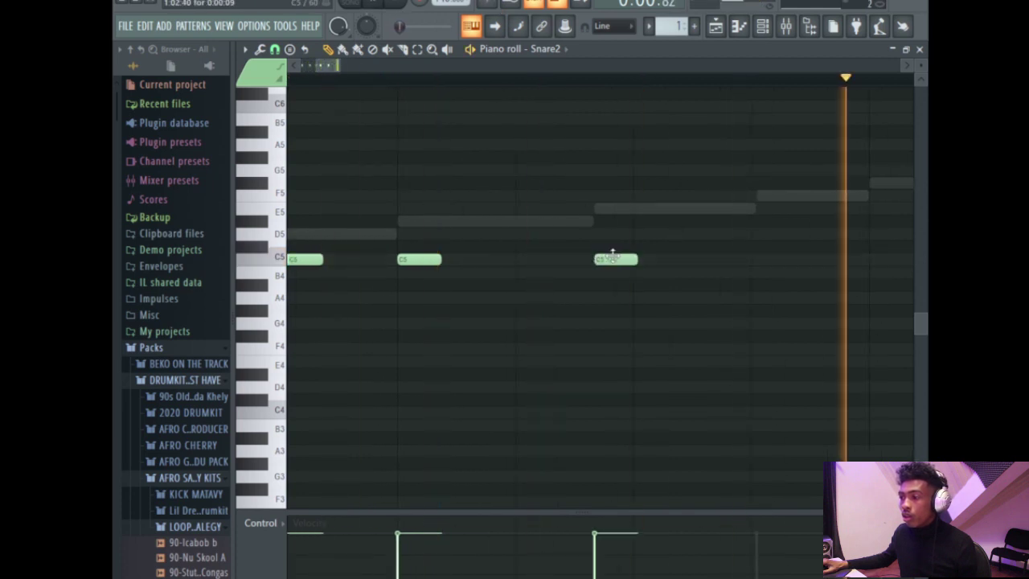
left_click(767, 260)
key("space")
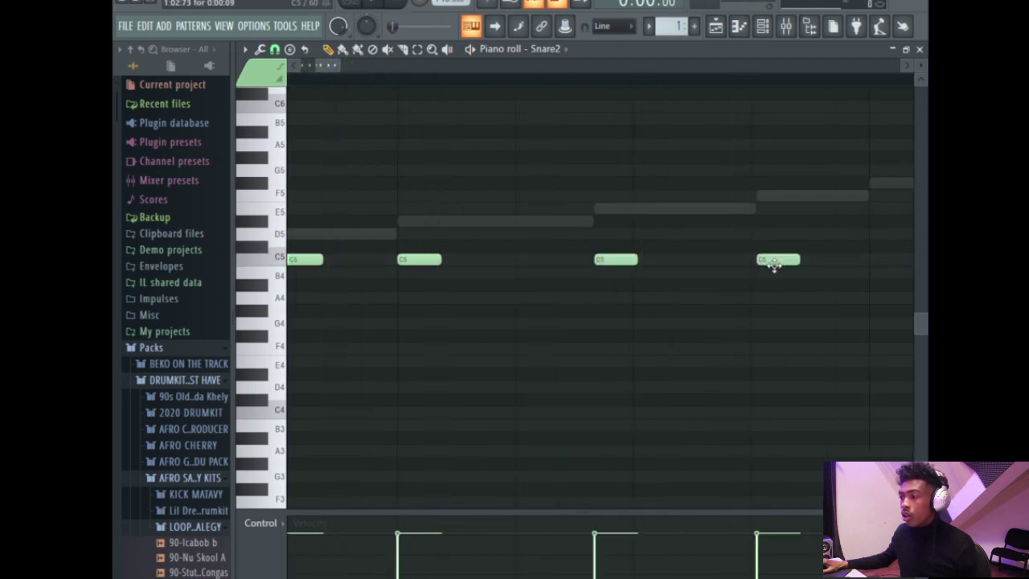
- Lower the velocity of the third snare note and play the pattern
scroll(735, 266, "down", 3)
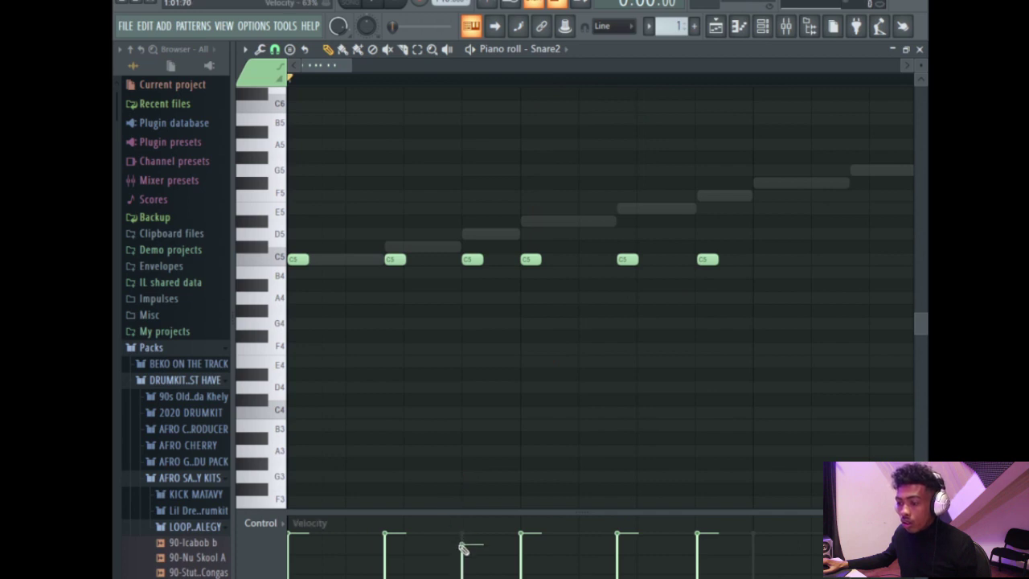
key("space")
scroll(532, 309, "down", 2)
key("space")
scroll(567, 277, "up", 3)
key("space")
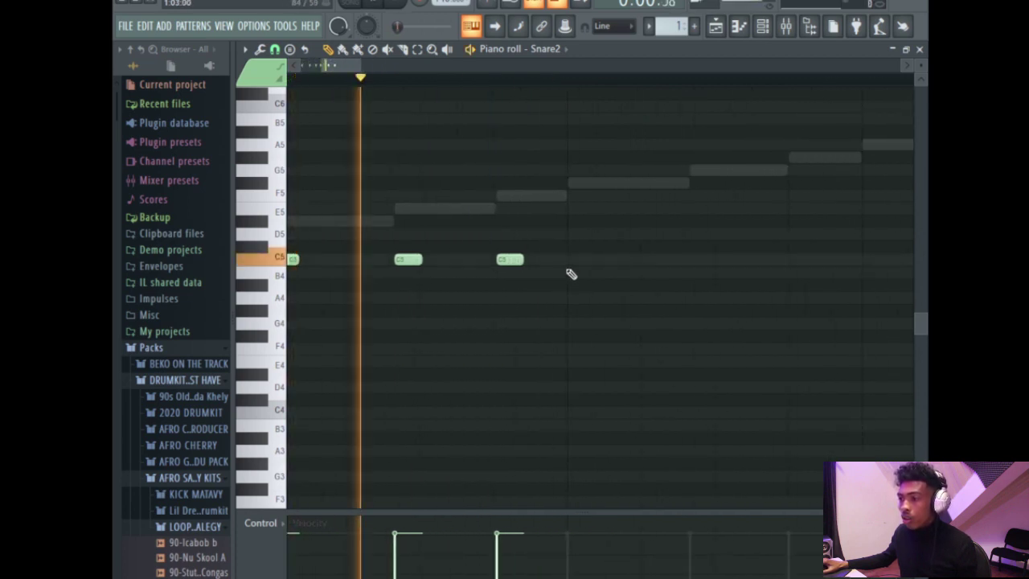
- Add C5 snare notes from the loop's eighth slice onward, following selected slices through beat 2 of bar 2
key("space")
left_click(692, 259)
key("space")
key("space")
scroll(541, 270, "up", 3)
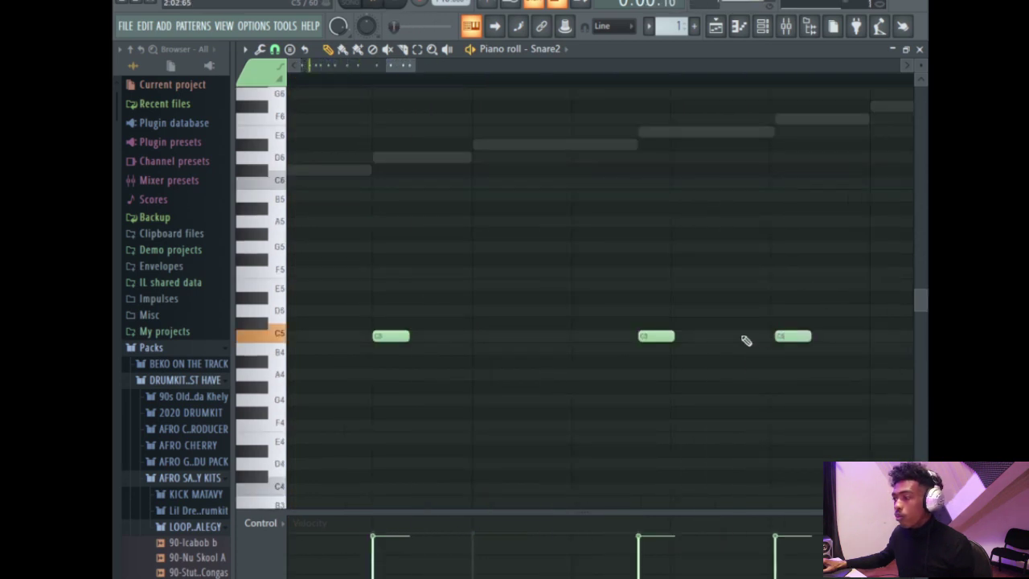
- Add a C5 snare note at the slice that starts midway through beat 3 of bar 2
scroll(745, 343, "down", 3)
scroll(765, 333, "up", 3)
scroll(768, 336, "down", 3)
scroll(716, 332, "up", 3)
left_click(752, 336)
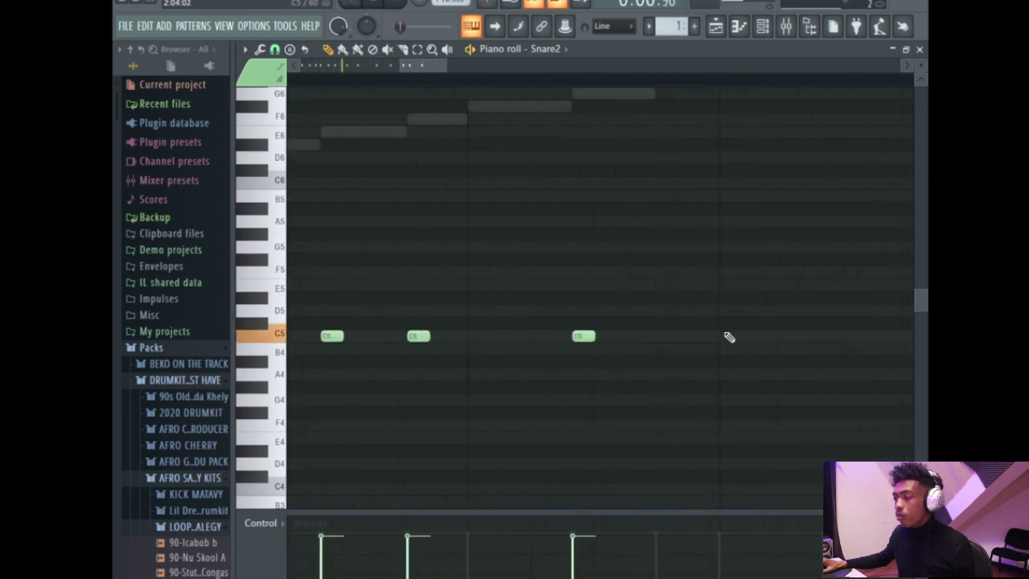
key("space")
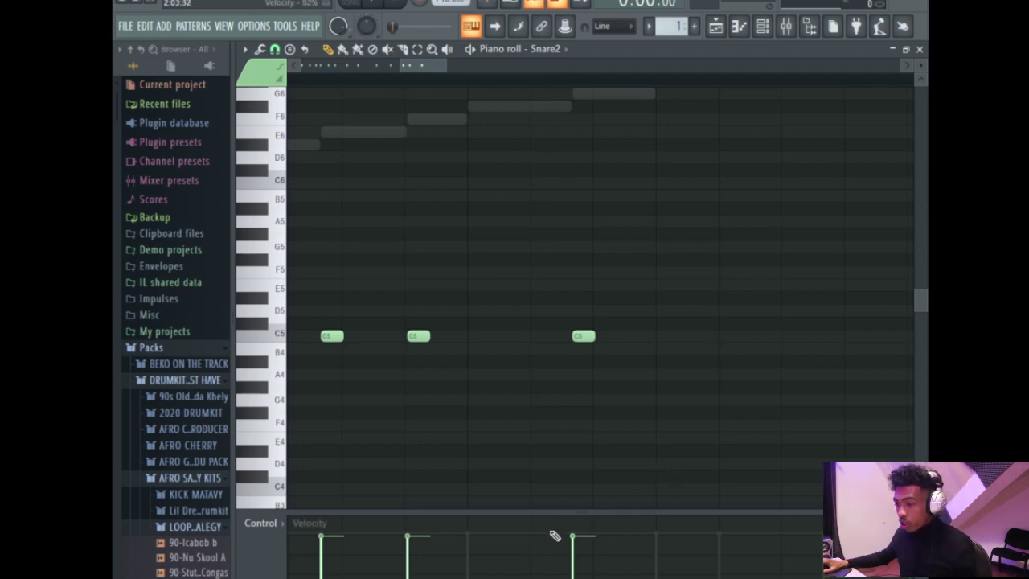
- Add the last C5 snare note on beat 4 of bar 2 and play the pattern
scroll(590, 388, "up", 4)
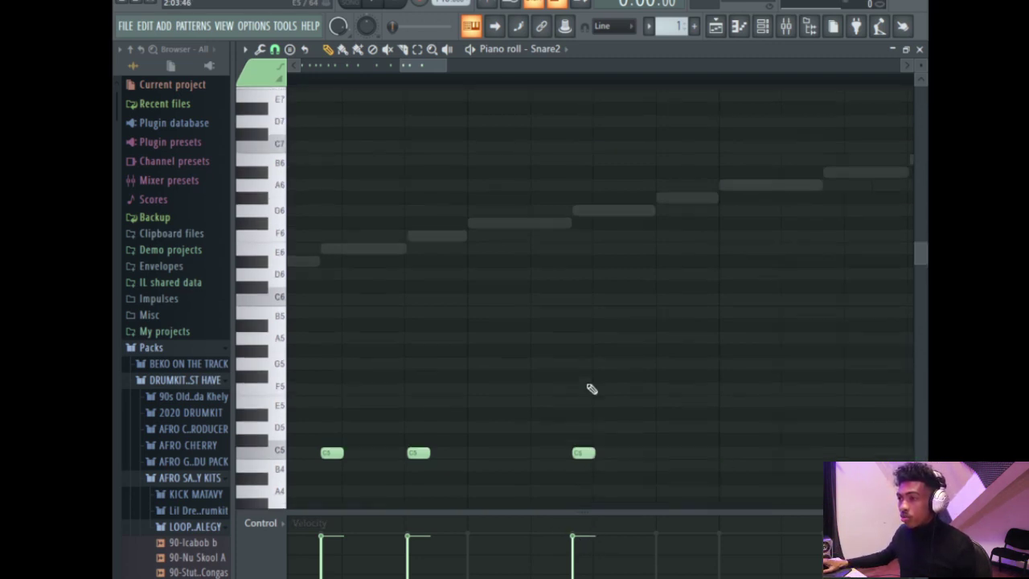
scroll(591, 389, "down", 7)
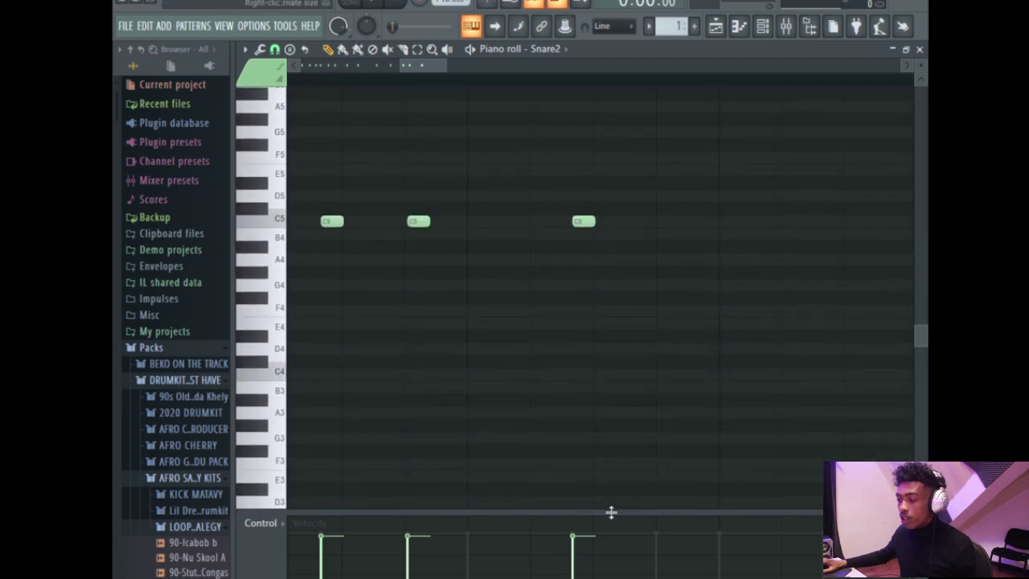
scroll(664, 271, "down", 1)
key("space")
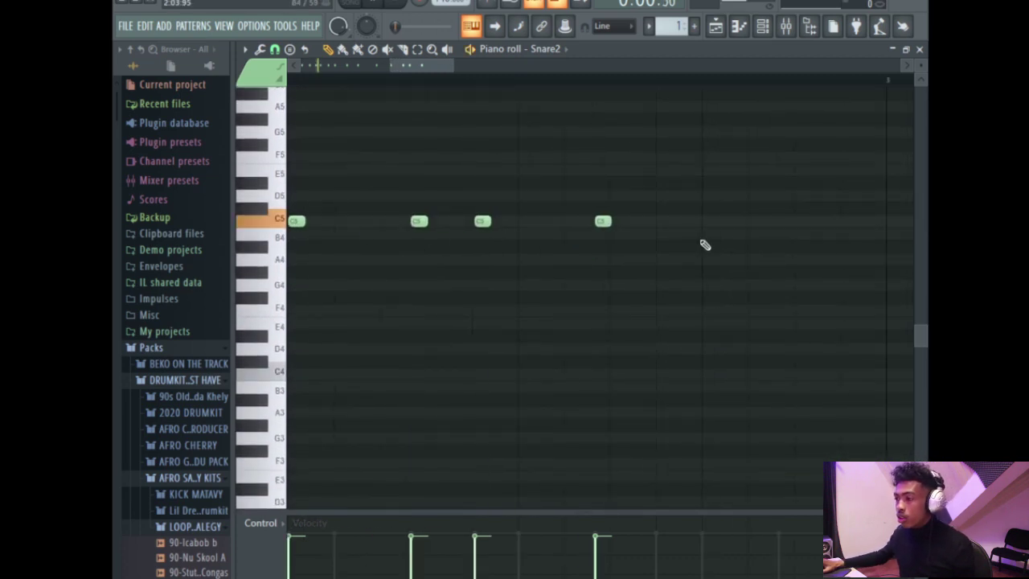
scroll(705, 238, "up", 2)
left_click(713, 221)
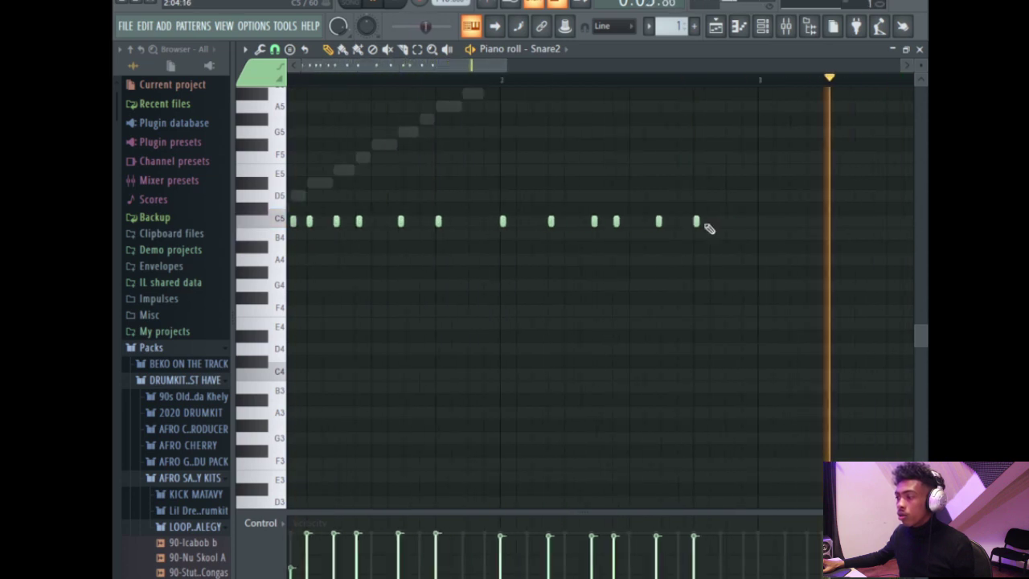
scroll(700, 225, "down", 1)
key("space")
- Set the grid snapping to 1/4 beat and duplicate the snare notes of bars 1 and 2 into bars 3 and 4
left_click(274, 49)
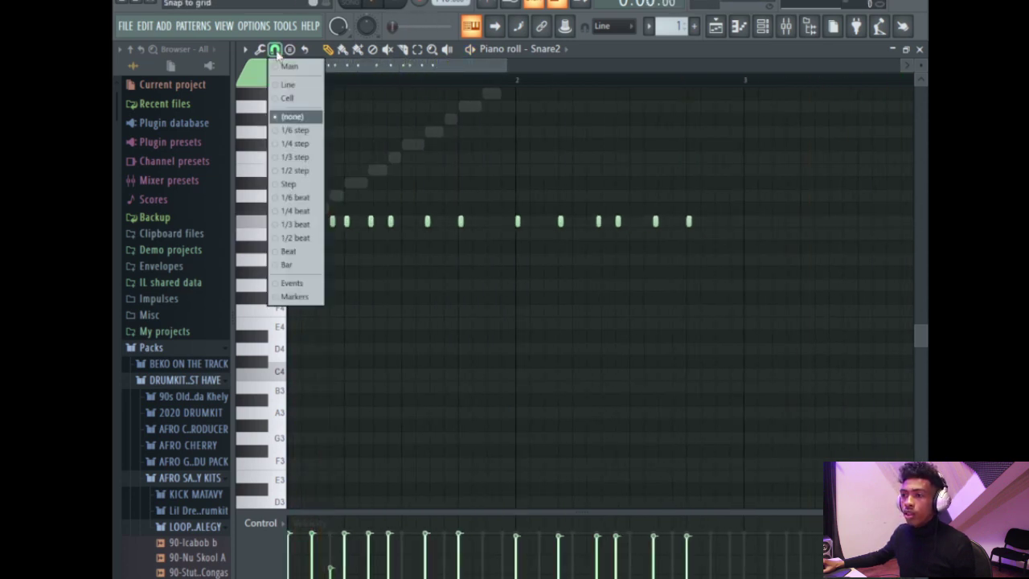
left_click(298, 211)
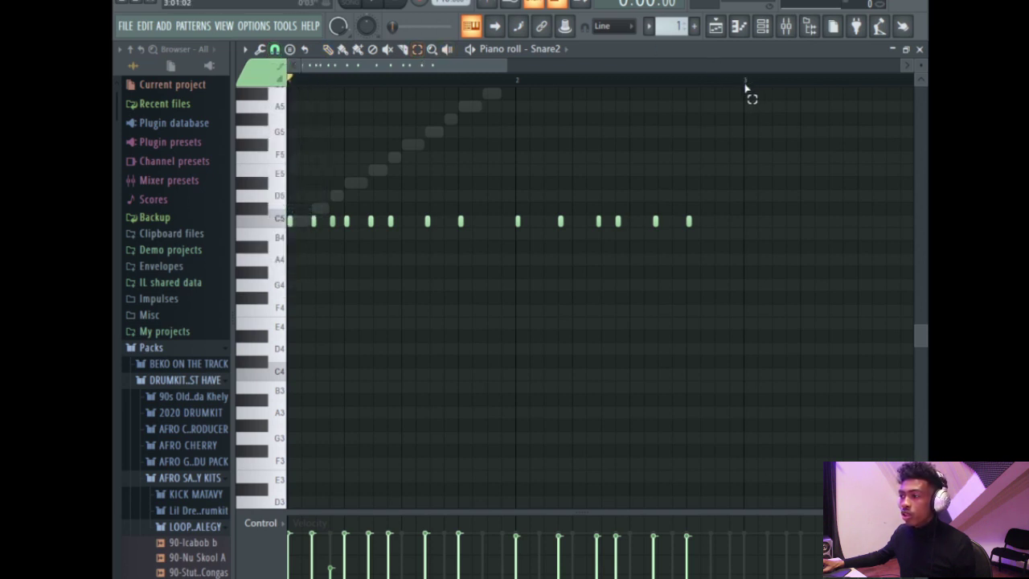
left_click_drag(745, 89, 259, 129)
scroll(519, 200, "down", 3)
key("ctrl+b")
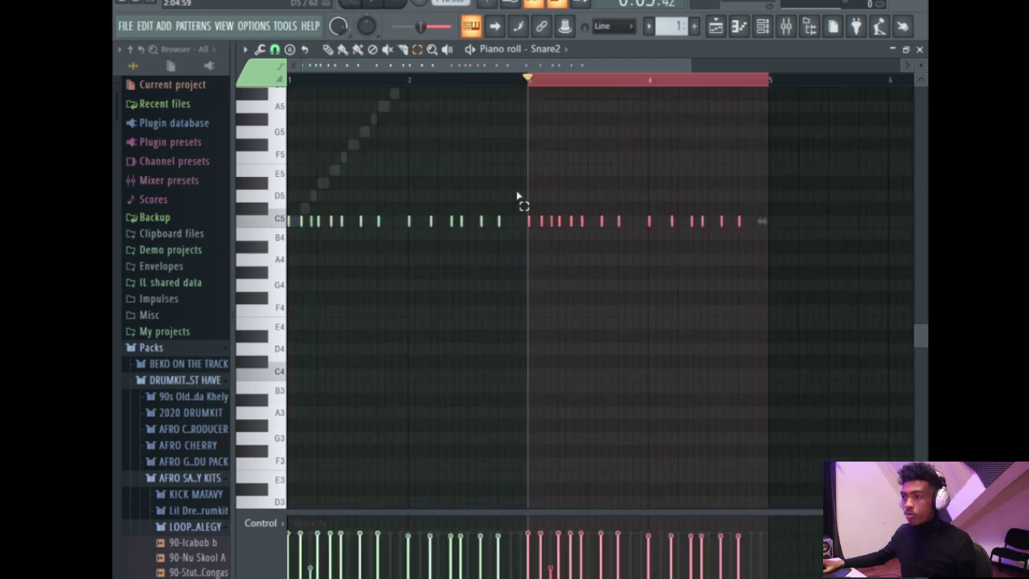
scroll(534, 161, "down", 2)
key("ctrl+d")
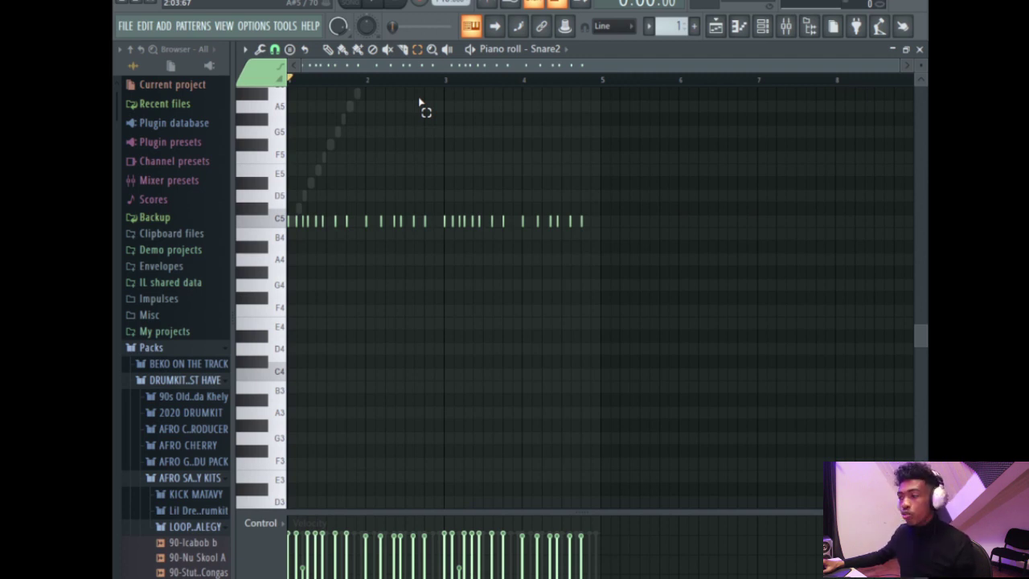
- Play the four-bar snare pattern and compare its notes with the ghost notes of the sliced loop
scroll(369, 170, "up", 4)
scroll(375, 168, "down", 4)
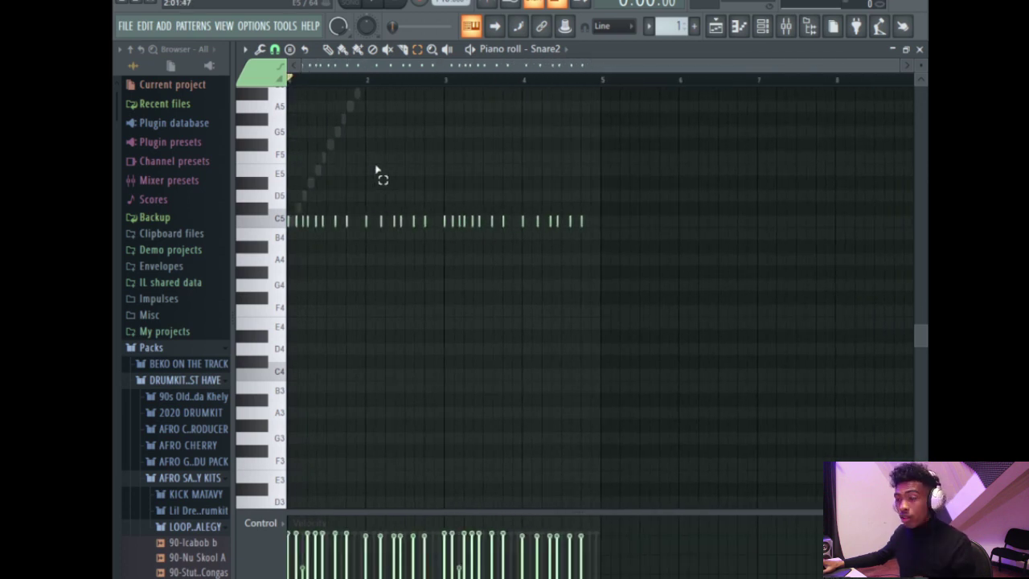
key("space")
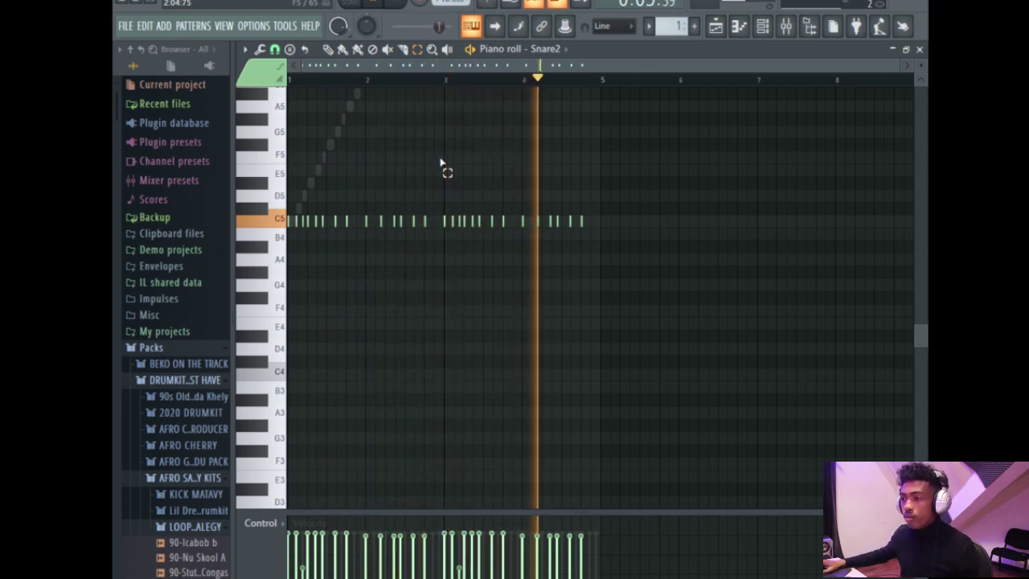
scroll(440, 165, "up", 2)
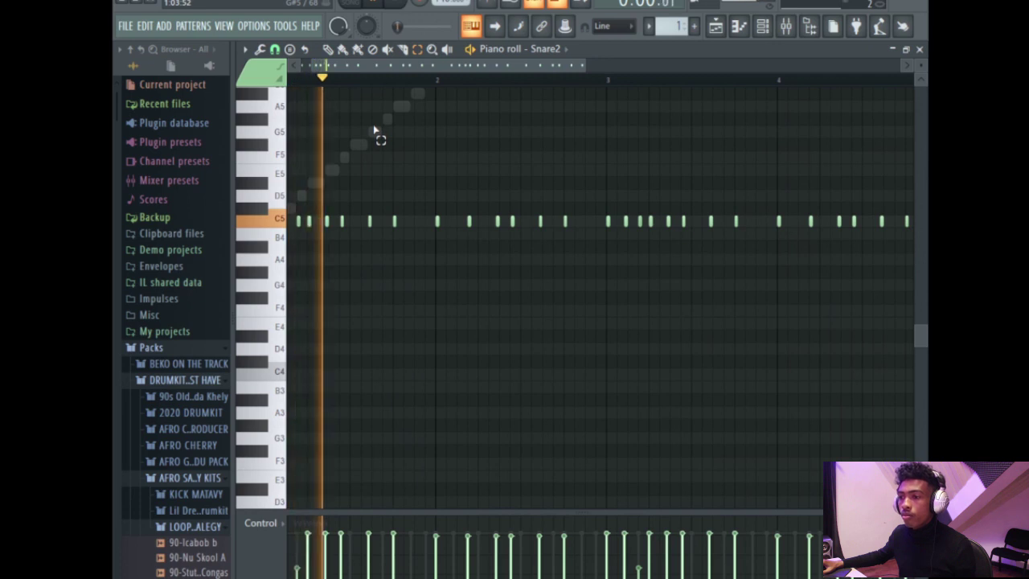
scroll(373, 139, "up", 4)
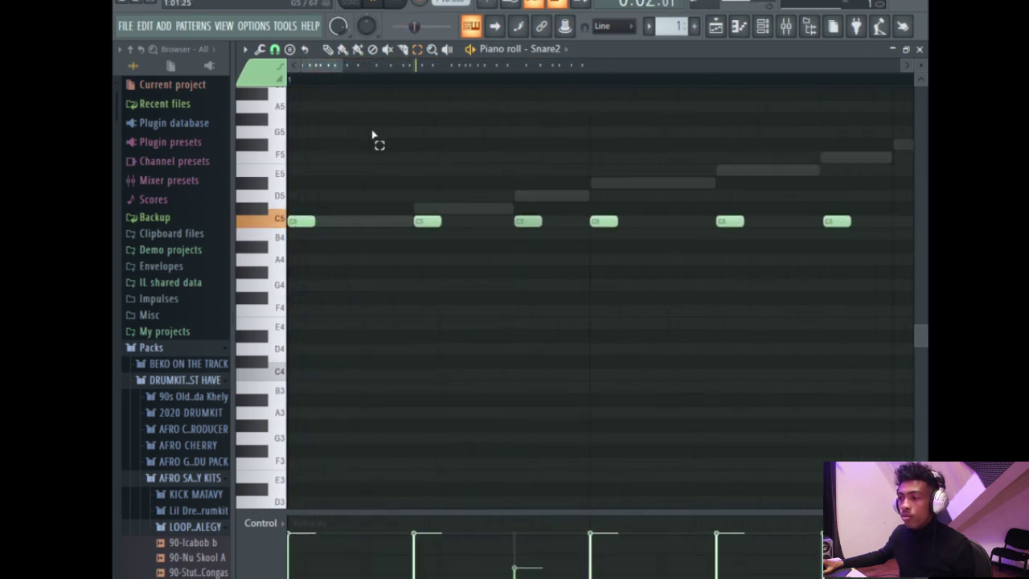
scroll(374, 138, "down", 5)
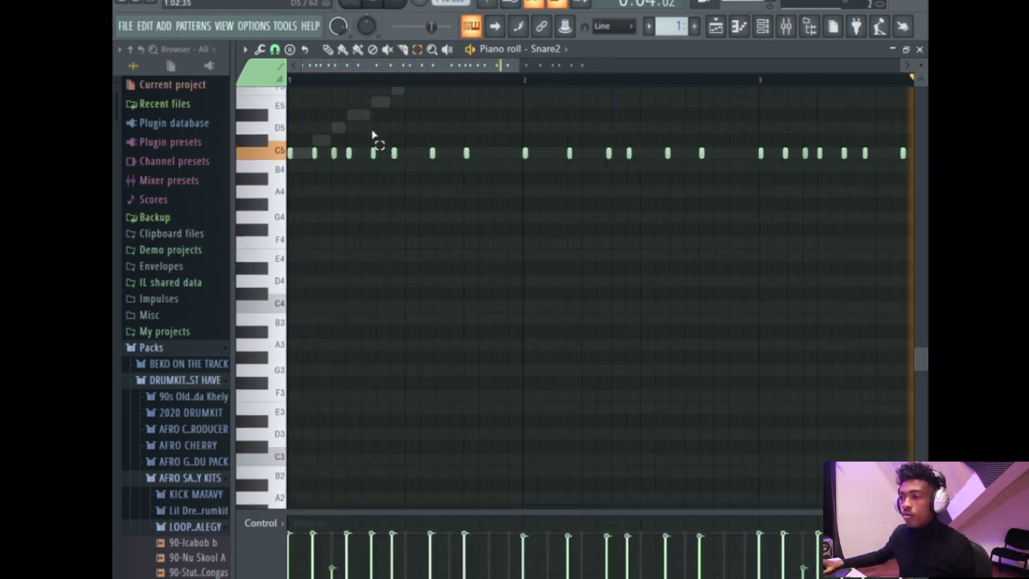
key("space")
- Add the Kick_11 sample from the KICK MATAVY folder to the channel rack as a new channel
key("F6")
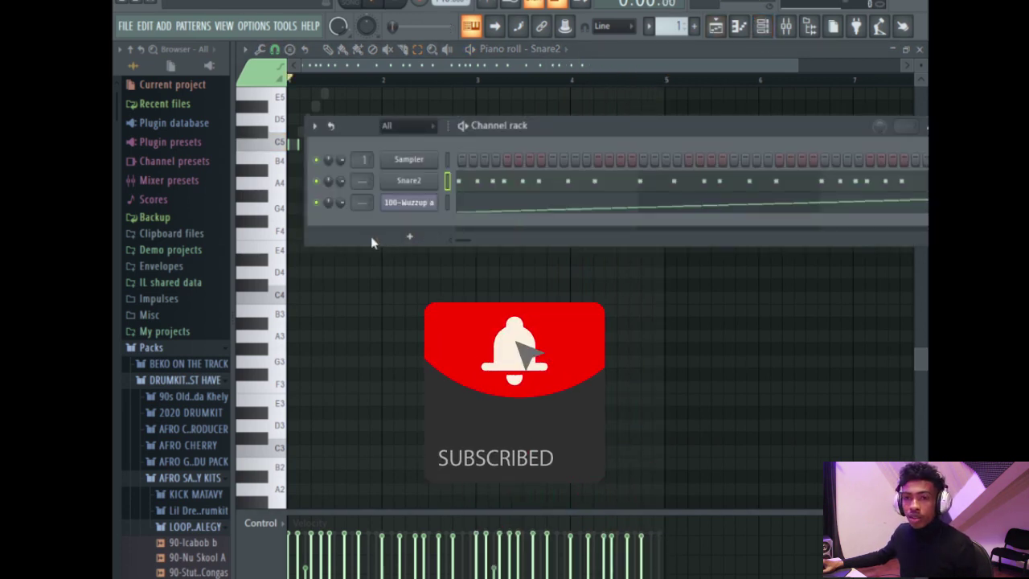
scroll(199, 398, "down", 4)
left_click(198, 348)
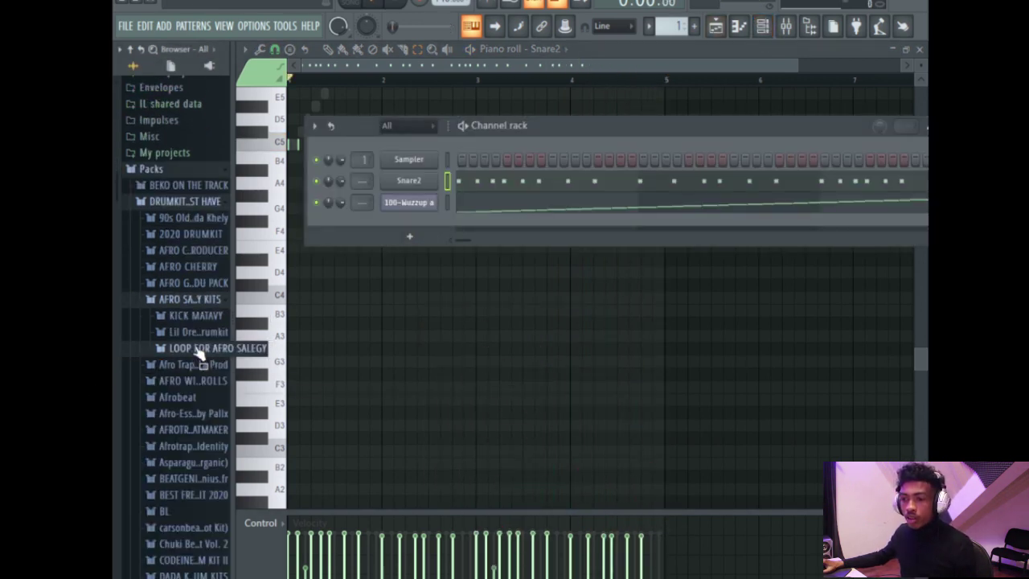
left_click(195, 319)
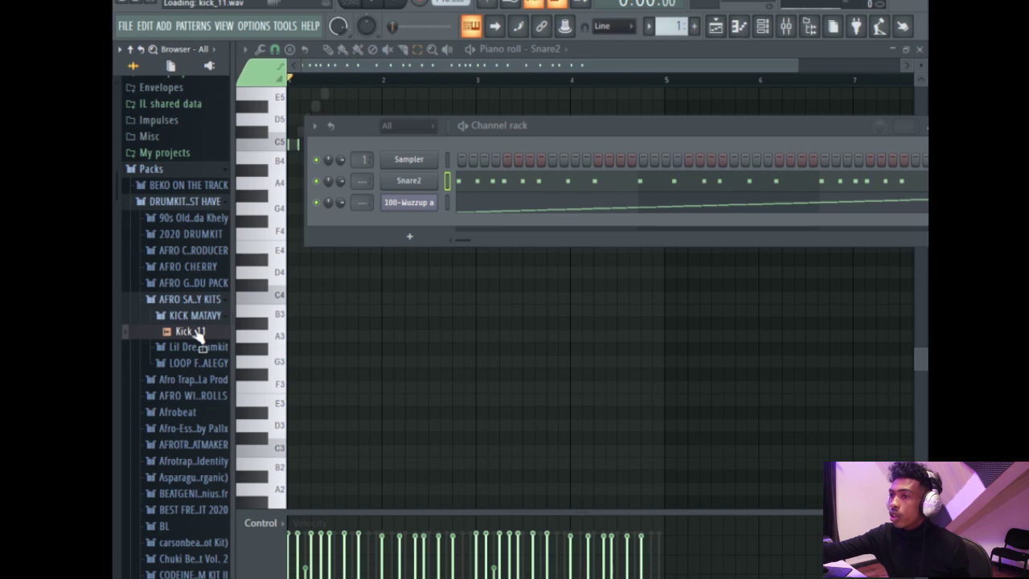
left_click_drag(242, 312, 432, 209)
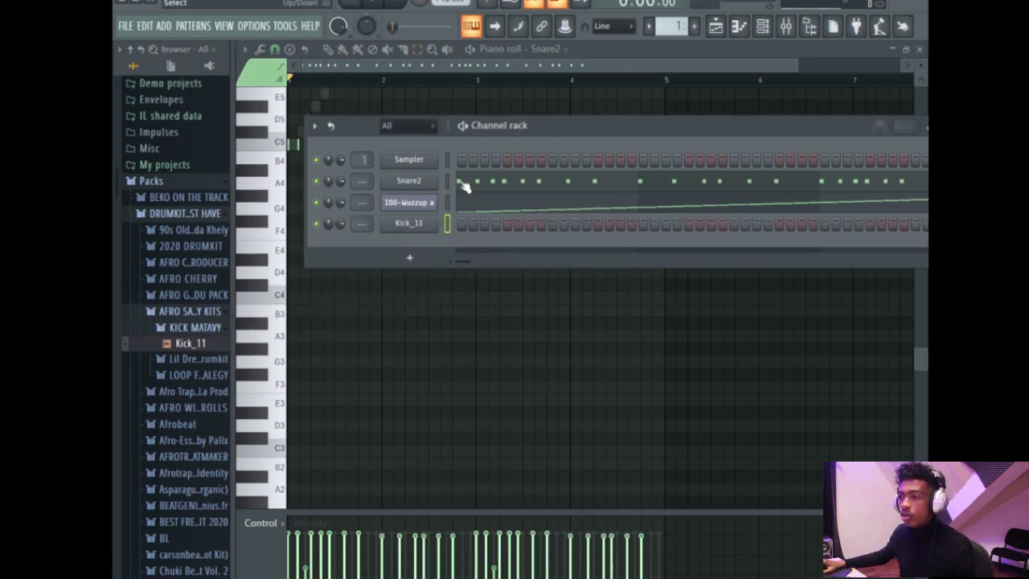
- Open the Kick_11 channel's piano roll and place C5 kick notes on beats 1 and 2 of bar 1
left_click(739, 27)
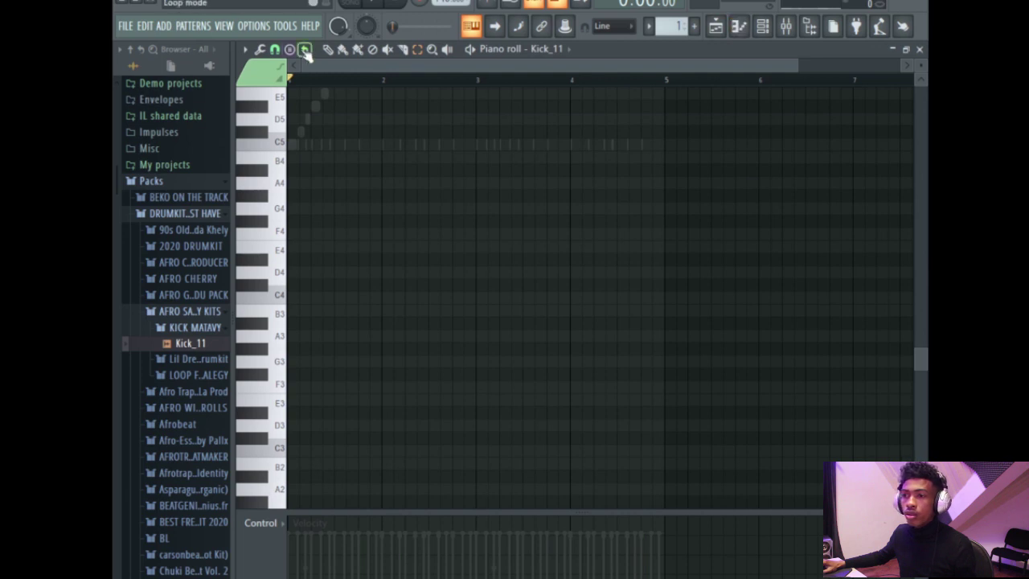
scroll(312, 148, "up", 4)
left_click_drag(312, 148, 197, 170)
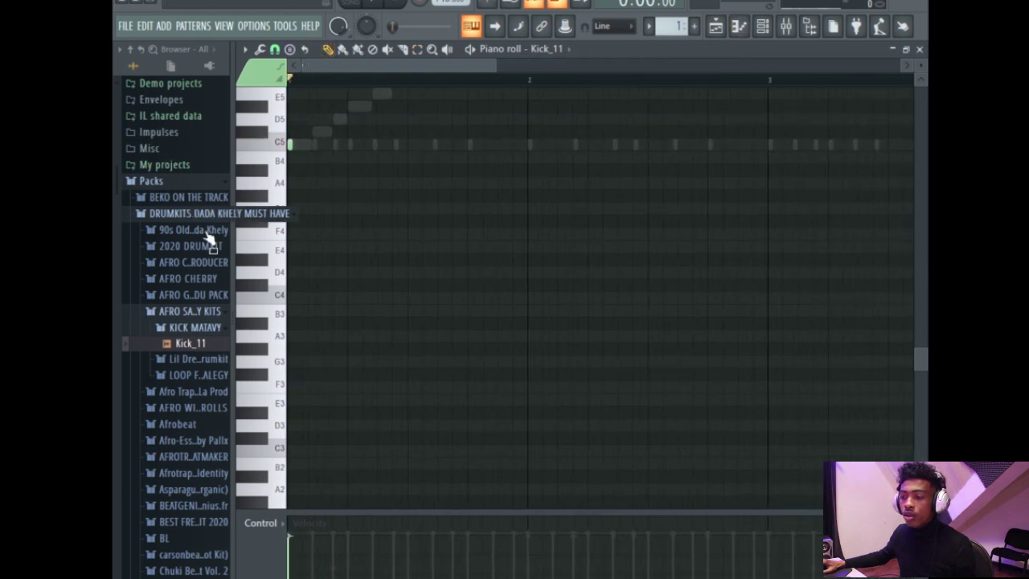
scroll(181, 221, "up", 3)
scroll(181, 225, "up", 1)
scroll(424, 152, "up", 2)
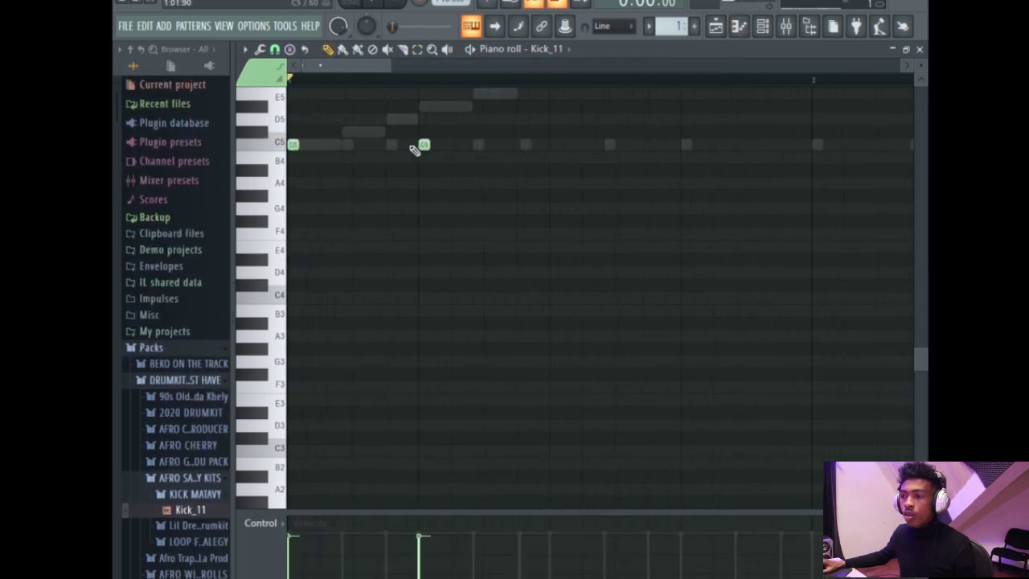
- Add C5 kick notes on every remaining beat of bars 1 and 2 during playback
scroll(405, 151, "down", 2)
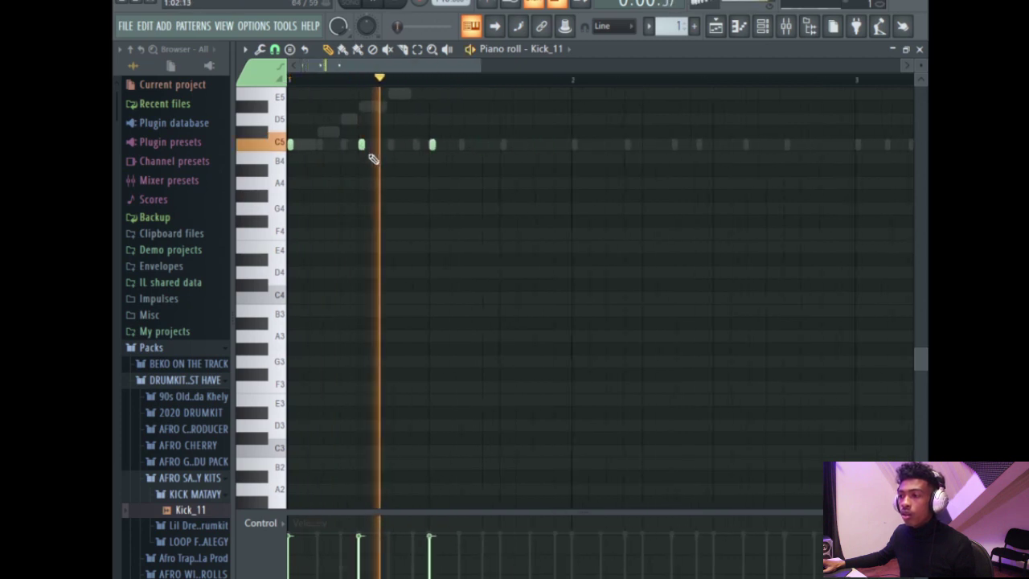
left_click(487, 144)
key("space")
left_click(551, 144)
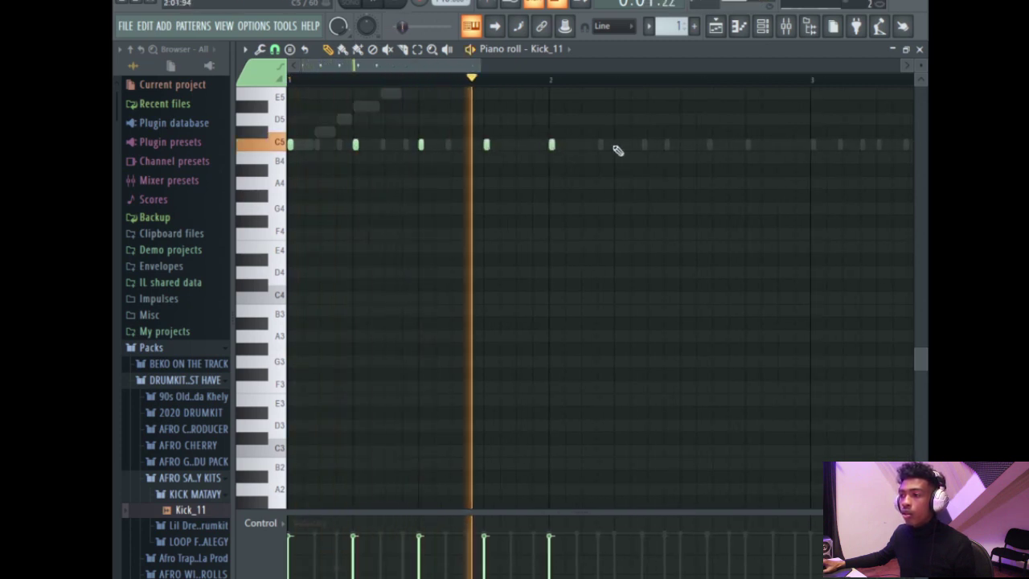
left_click(616, 144)
left_click(683, 144)
left_click(748, 144)
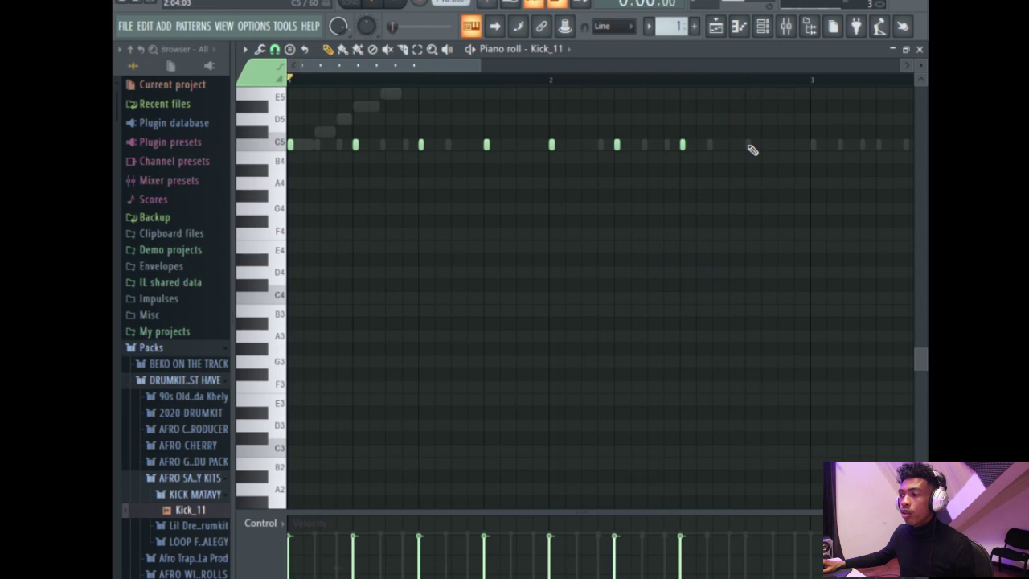
scroll(726, 202, "down", 6)
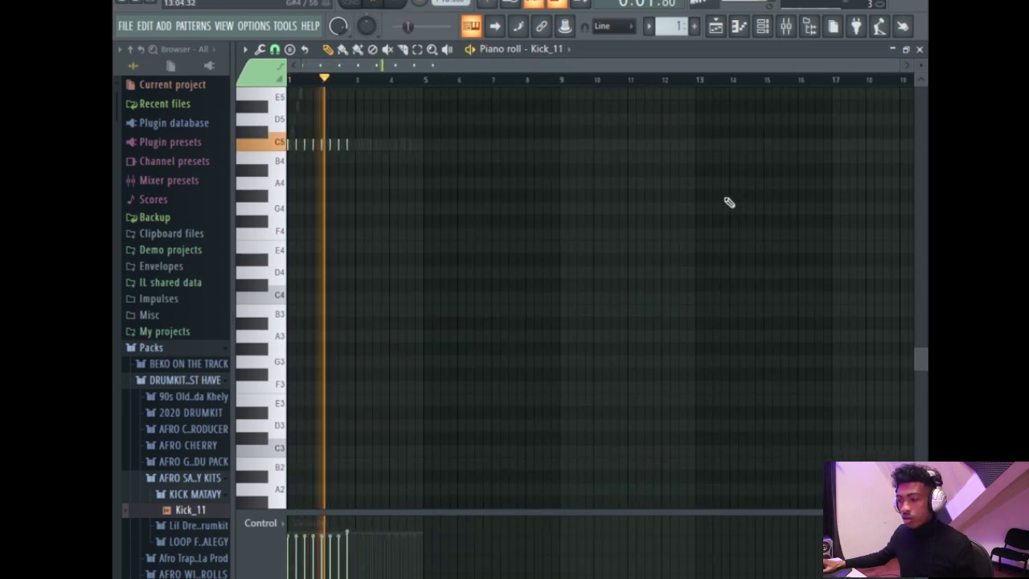
key("ctrl+a")
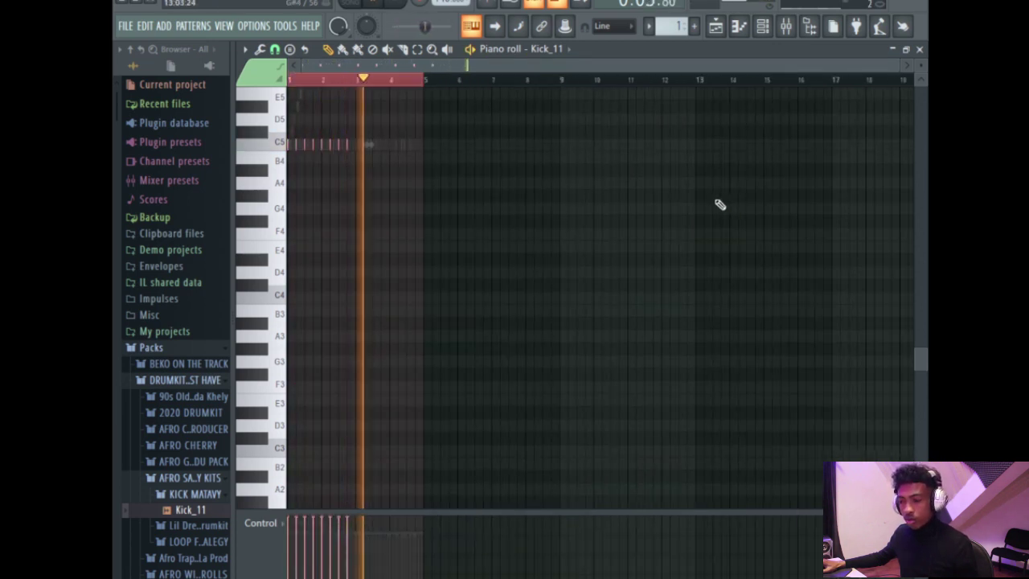
scroll(356, 202, "up", 4)
scroll(577, 170, "up", 2)
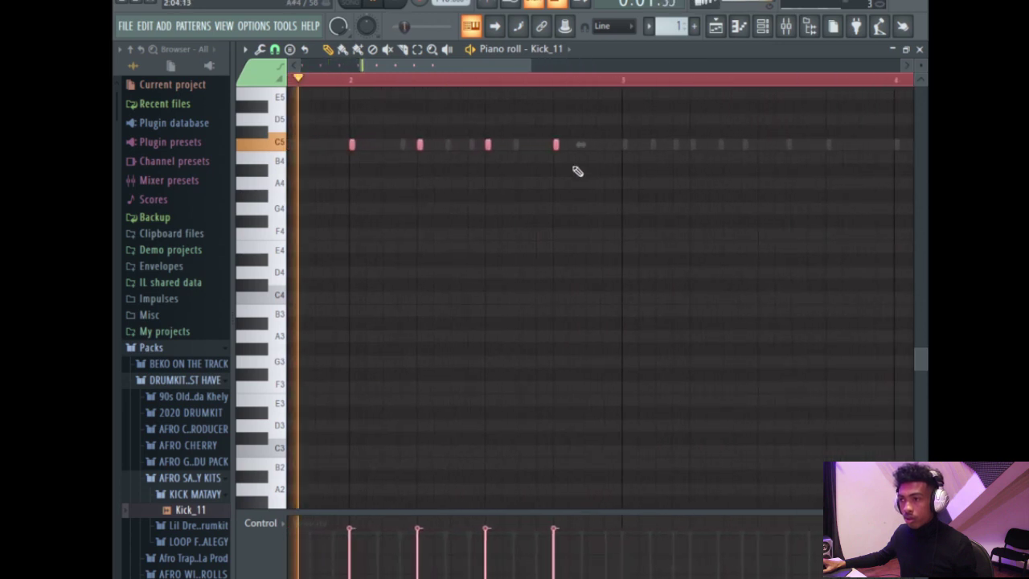
left_click(761, 31)
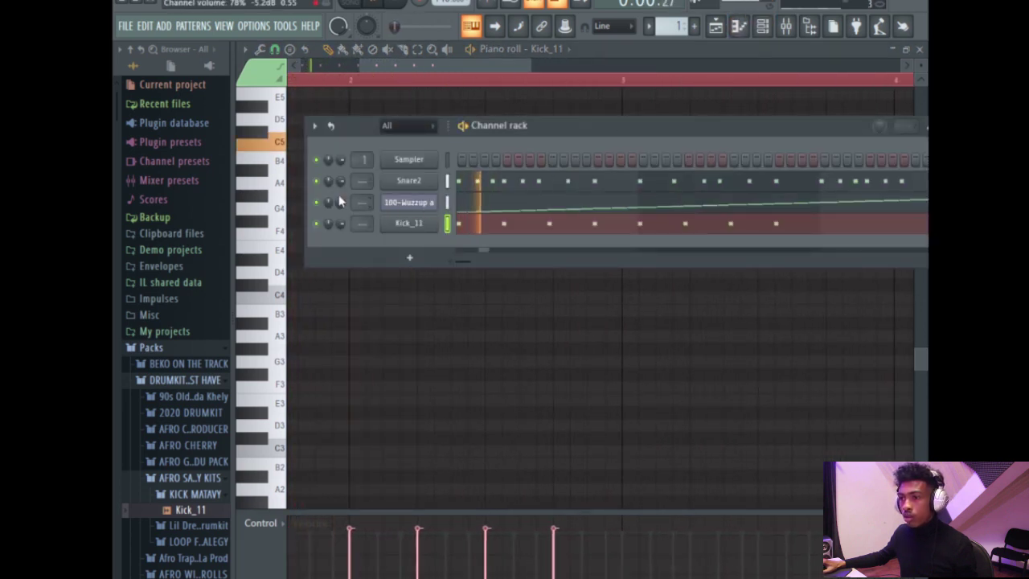
left_click(479, 224)
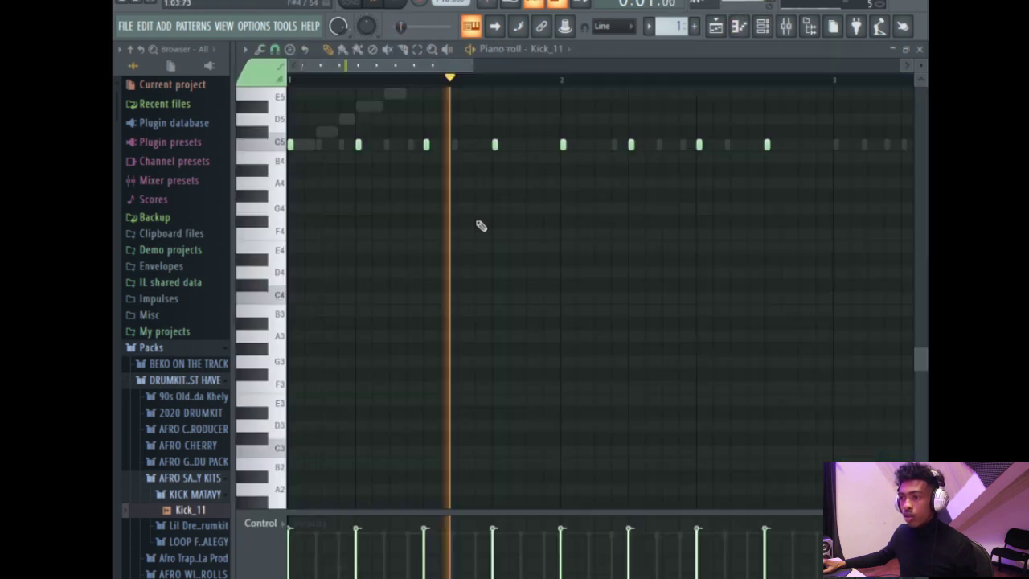
- Add C5 kick notes on every beat of bar 3 and on beat 1 of bar 4
scroll(571, 201, "down", 2)
scroll(526, 170, "up", 3)
key("space")
scroll(553, 164, "down", 4)
scroll(567, 141, "up", 5)
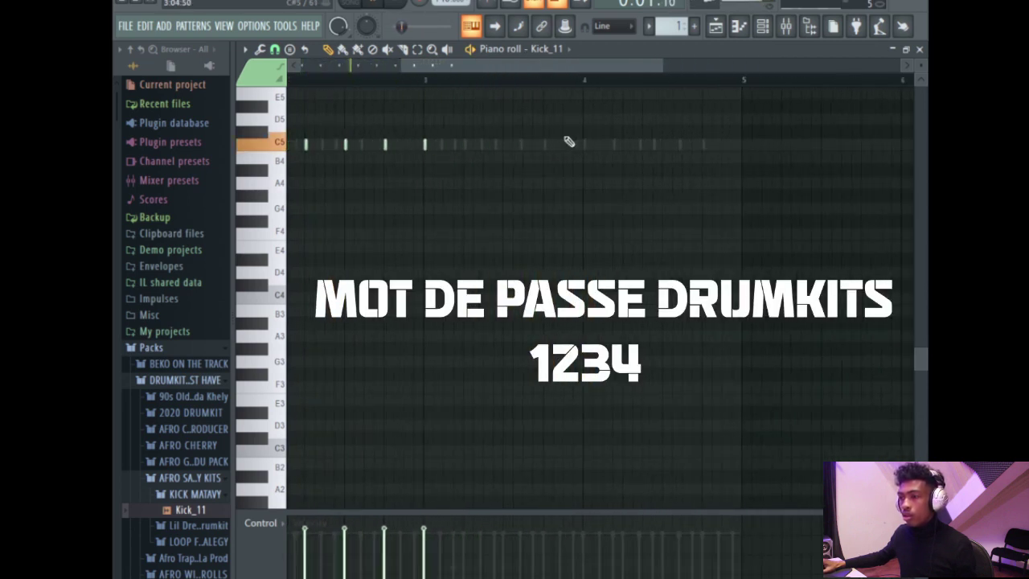
left_click(587, 145)
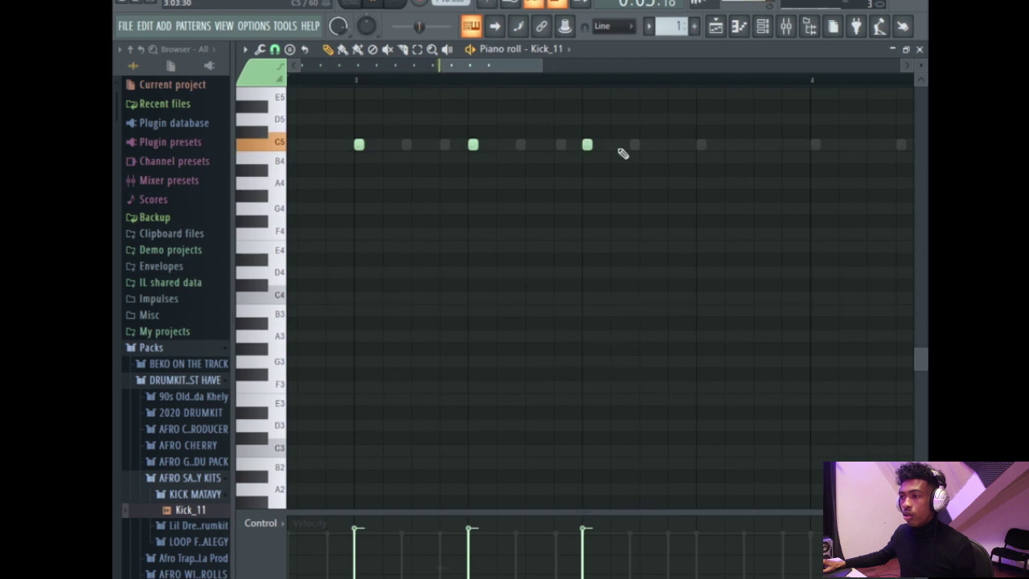
left_click(700, 144)
scroll(761, 147, "down", 2)
left_click(747, 145)
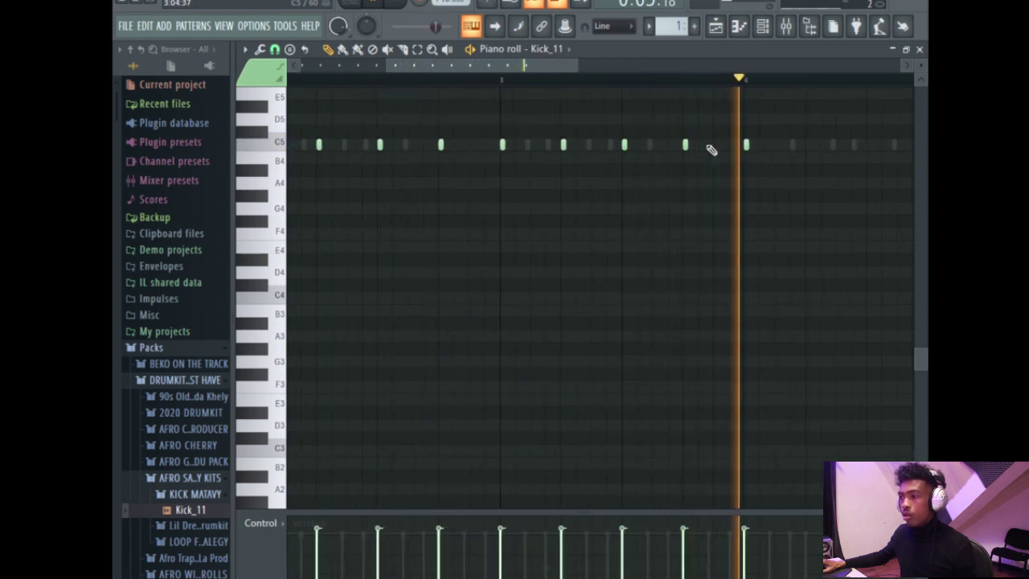
- Add C5 kick notes on the remaining beats of bar 4
scroll(683, 147, "down", 3)
key("space")
key("space")
scroll(655, 151, "up", 3)
left_click(667, 145)
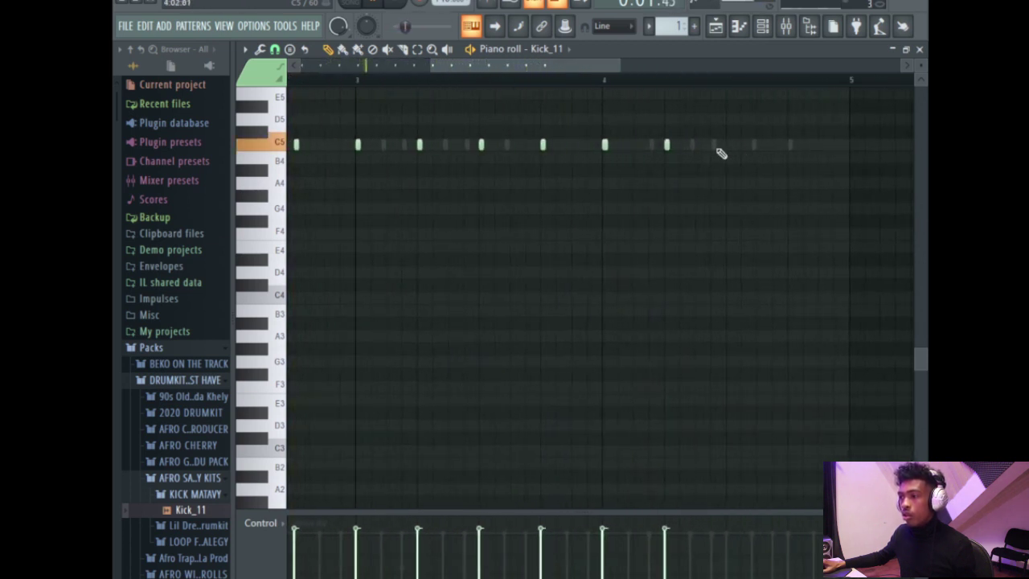
left_click(784, 144)
scroll(729, 147, "down", 3)
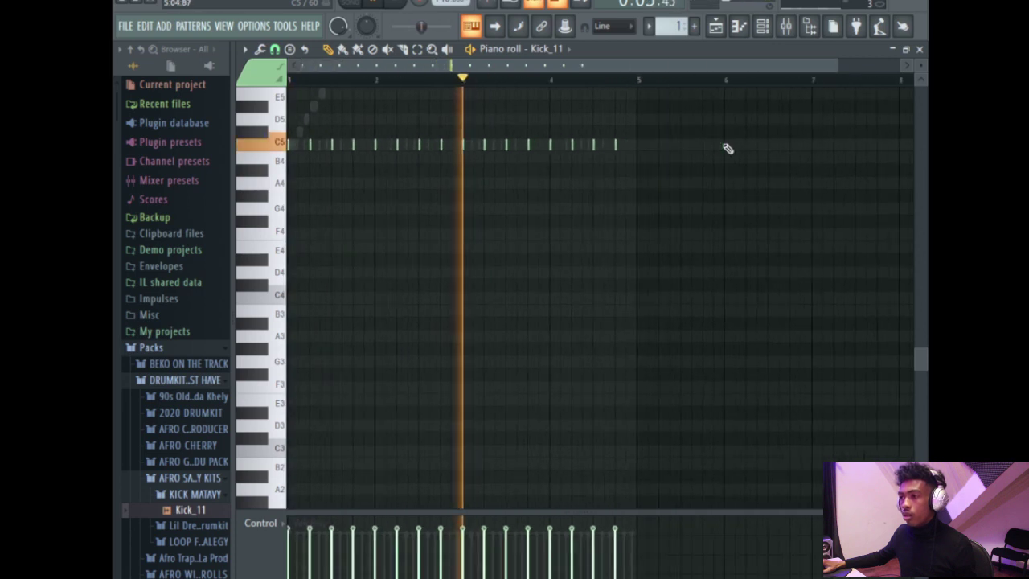
- Open the Snare2 channel's piano roll and remove the snare notes on the second and third loop slices of bar 1
left_click(763, 29)
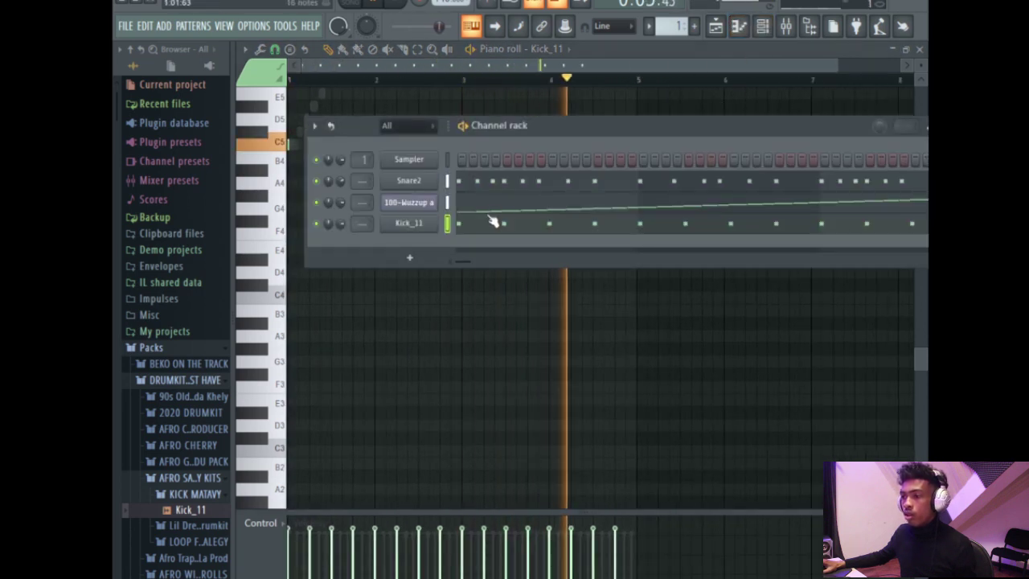
left_click(487, 179)
key("space")
scroll(305, 201, "up", 3)
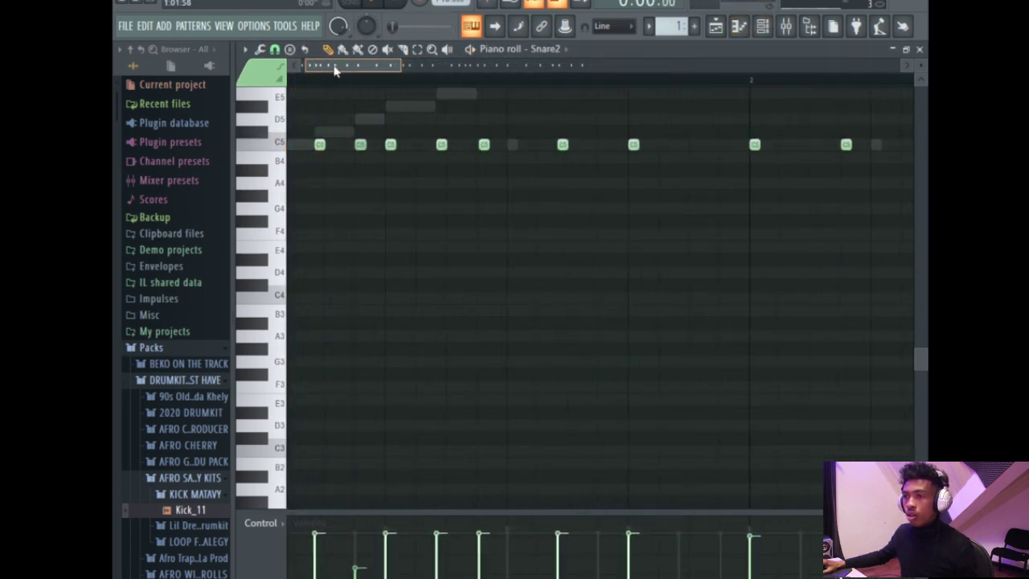
key("space")
key("space")
scroll(348, 149, "up", 4)
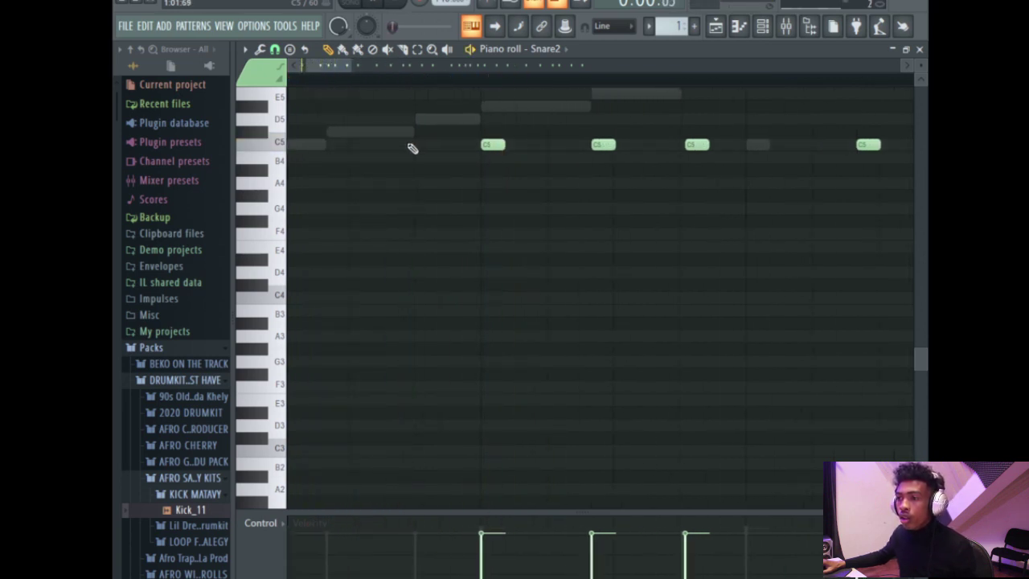
- Add a C5 snare note near the start of bar 1, set snap to none, and align the note with the second slice
scroll(374, 151, "down", 2)
left_click(354, 106)
key("space")
left_click(274, 50)
left_click(292, 118)
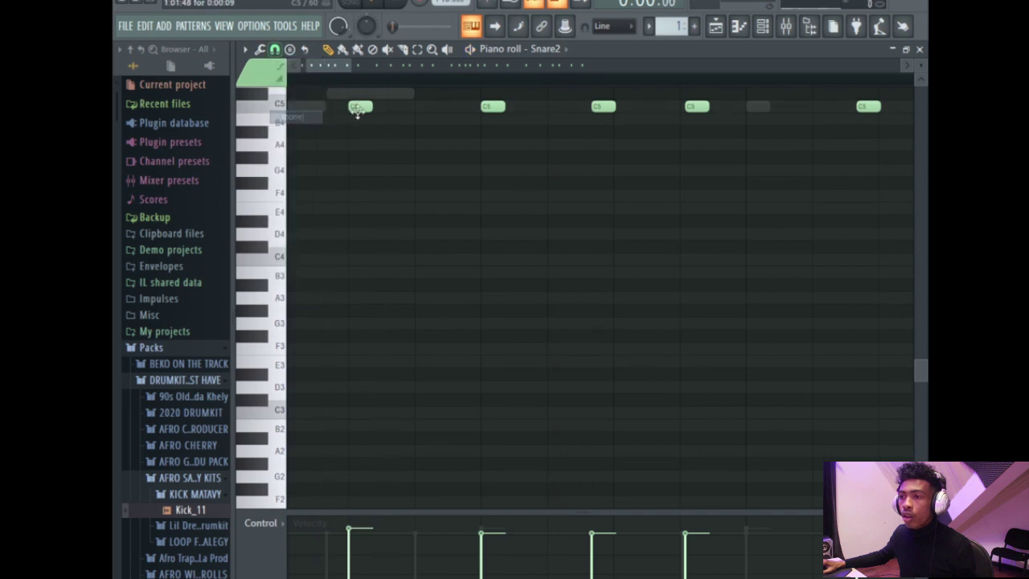
left_click_drag(356, 108, 344, 113)
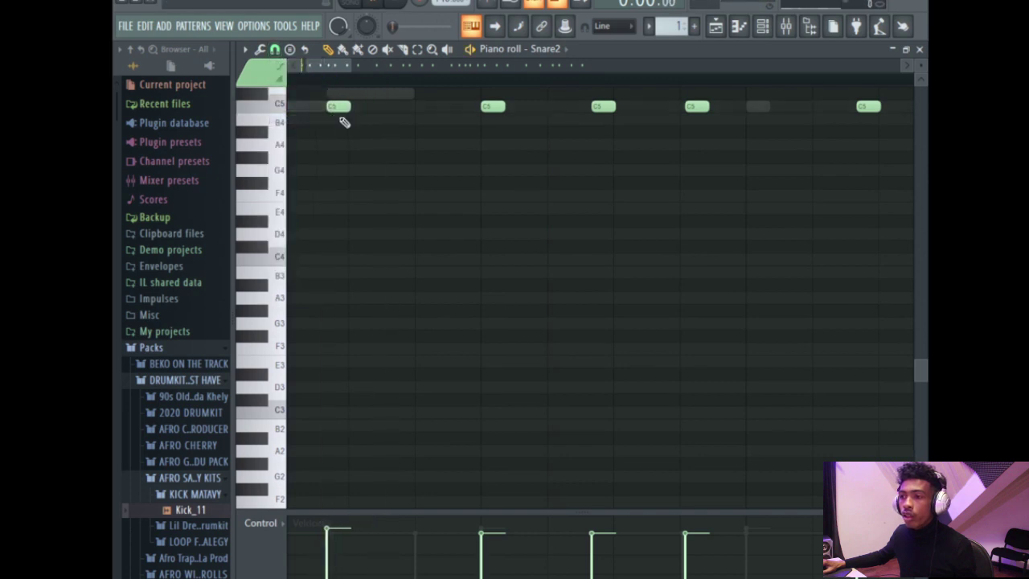
- Move the new snare note to the start of the third loop slice in bar 1 and play it back
key("space")
scroll(363, 97, "down", 4)
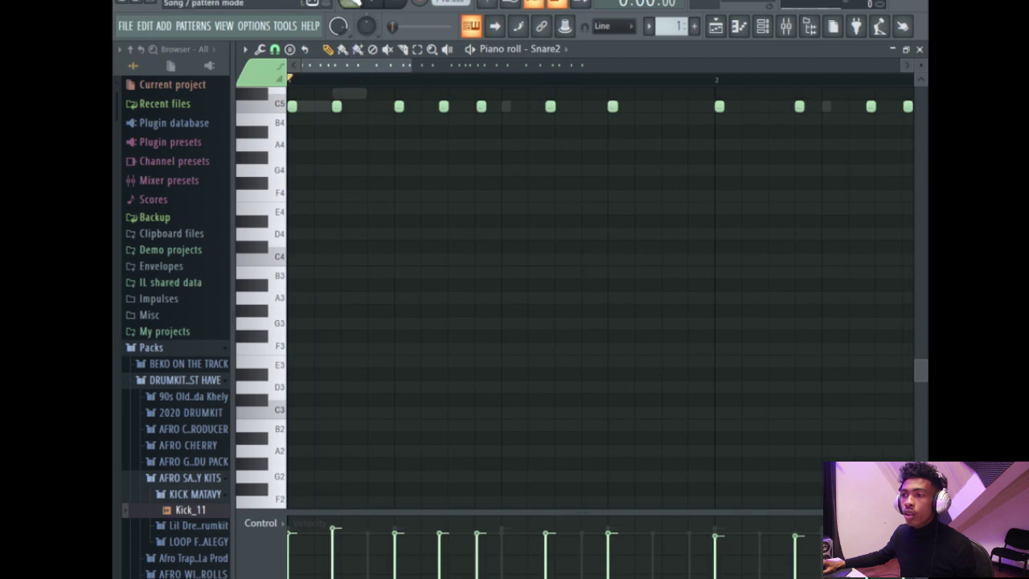
key("space")
scroll(340, 257, "up", 5)
scroll(343, 317, "up", 2)
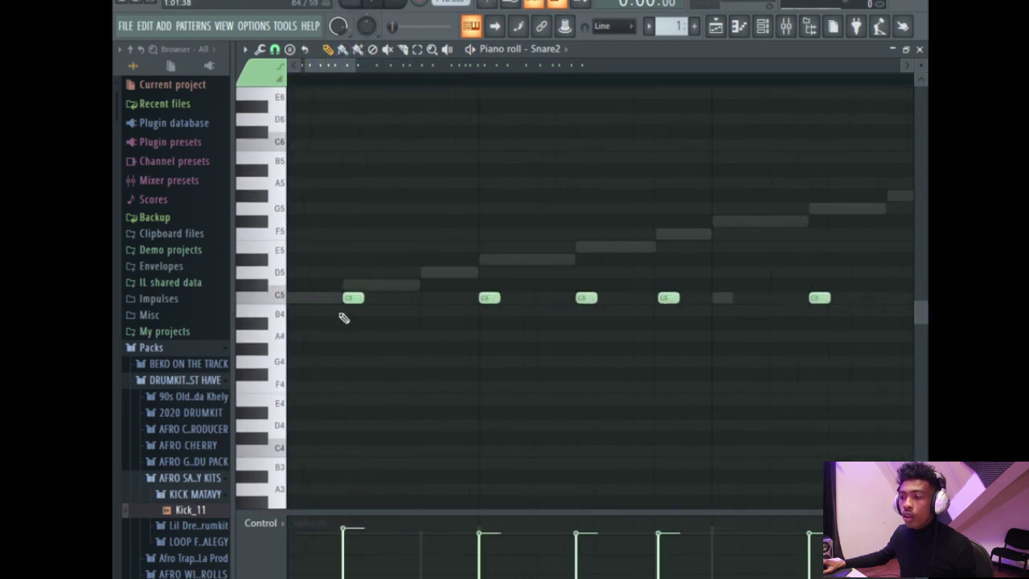
left_click_drag(352, 297, 427, 296)
key("space")
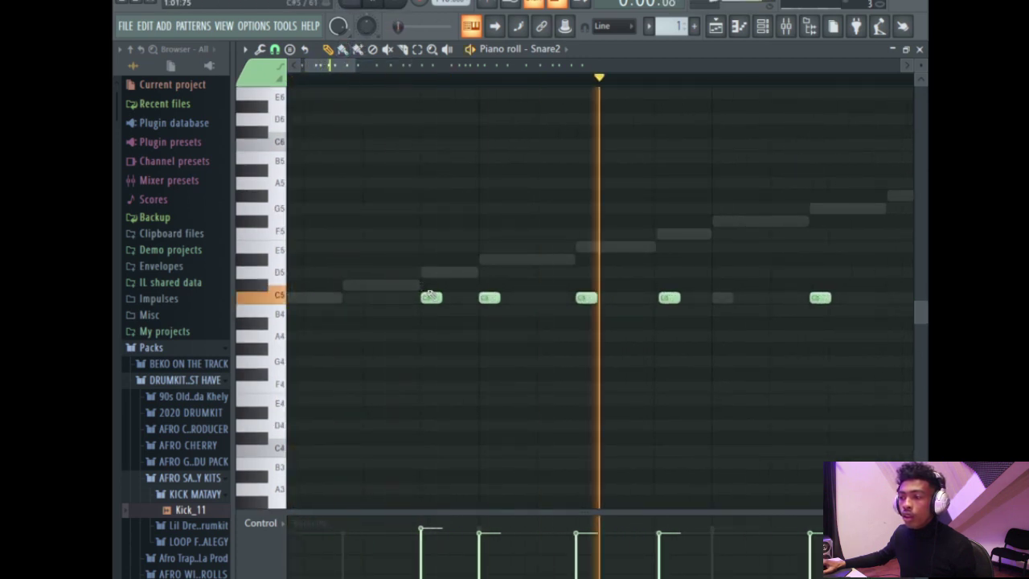
- Lower the velocity of the snare note on the fourth slice of bar 1 and play the pattern
left_click(488, 297)
key("space")
key("space")
key("space")
key("space")
left_click(480, 559)
key("space")
scroll(482, 390, "down", 1)
scroll(476, 354, "down", 2)
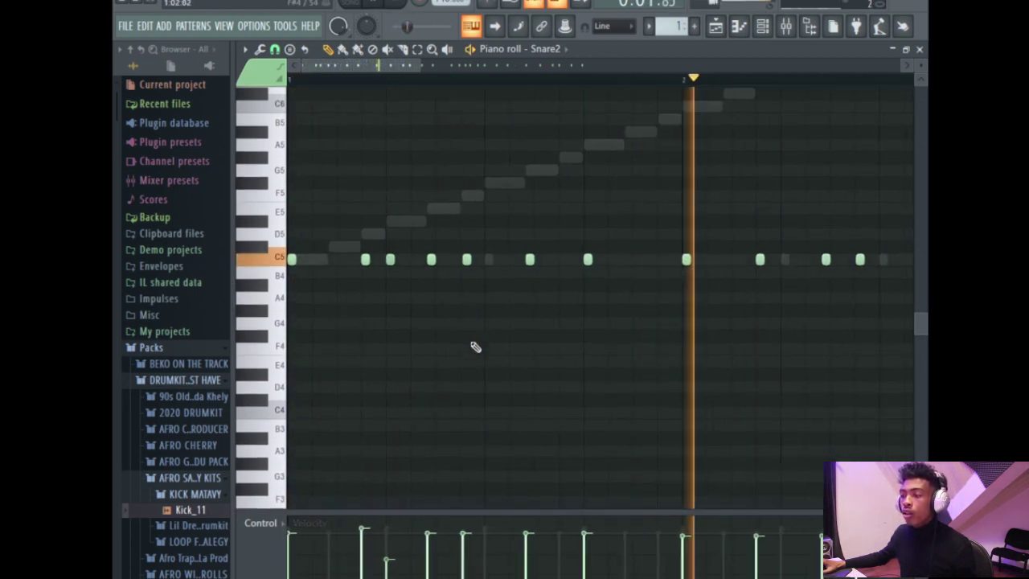
scroll(377, 220, "down", 1)
scroll(377, 219, "down", 1)
scroll(434, 241, "down", 2)
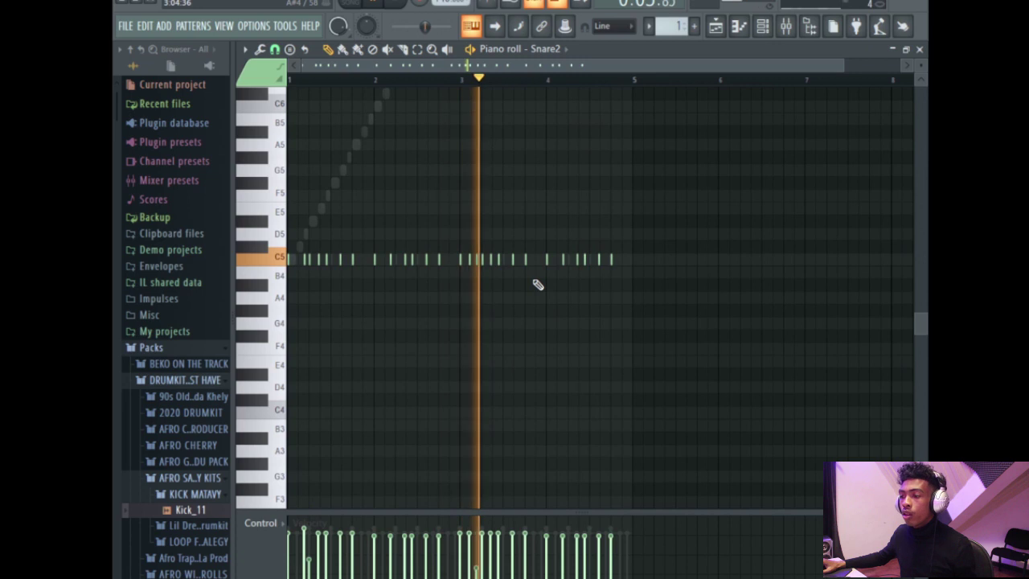
- Delete the second snare note of bar 3 and listen to the pattern
scroll(538, 284, "up", 4)
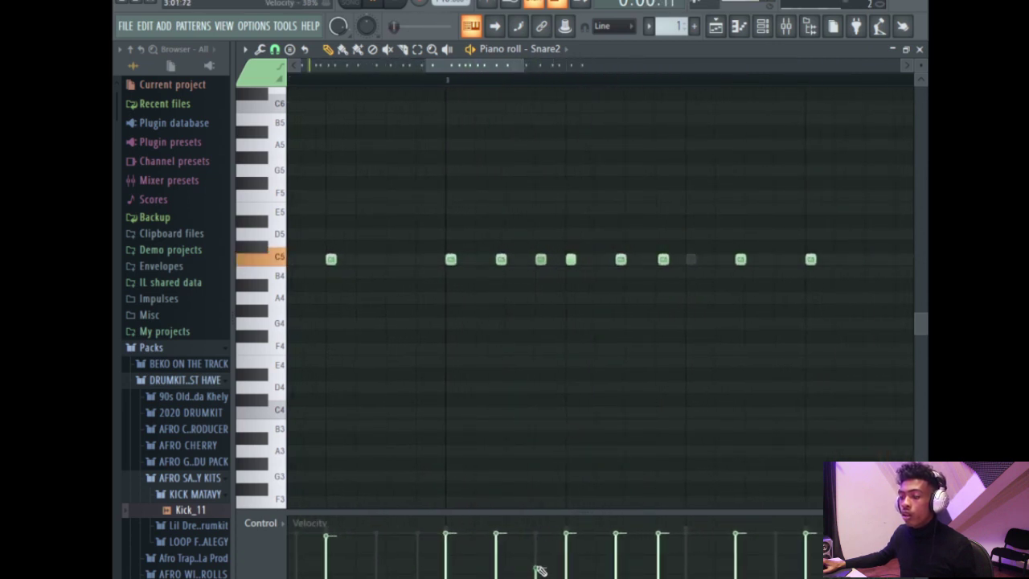
right_click(500, 259)
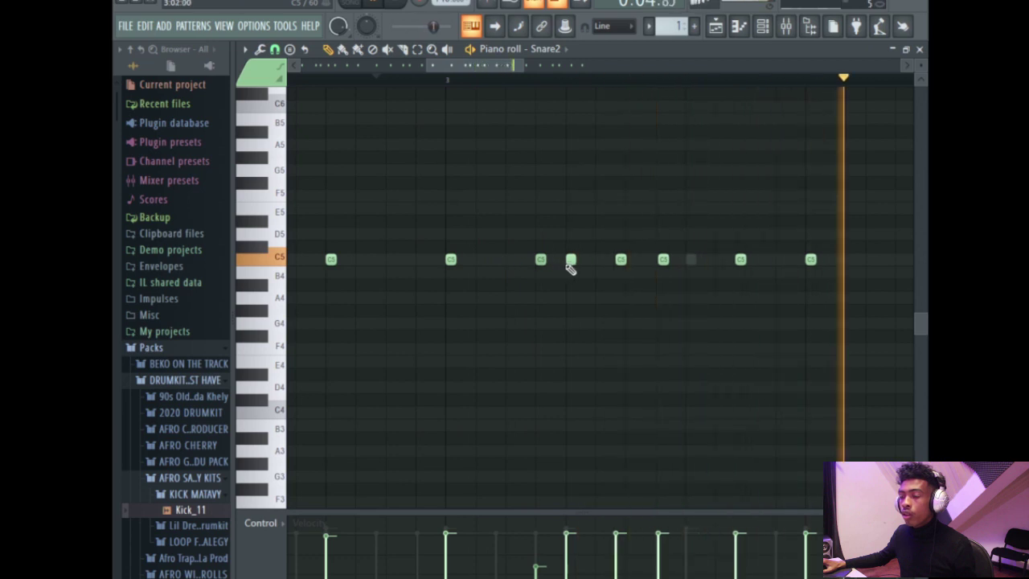
scroll(536, 259, "down", 4)
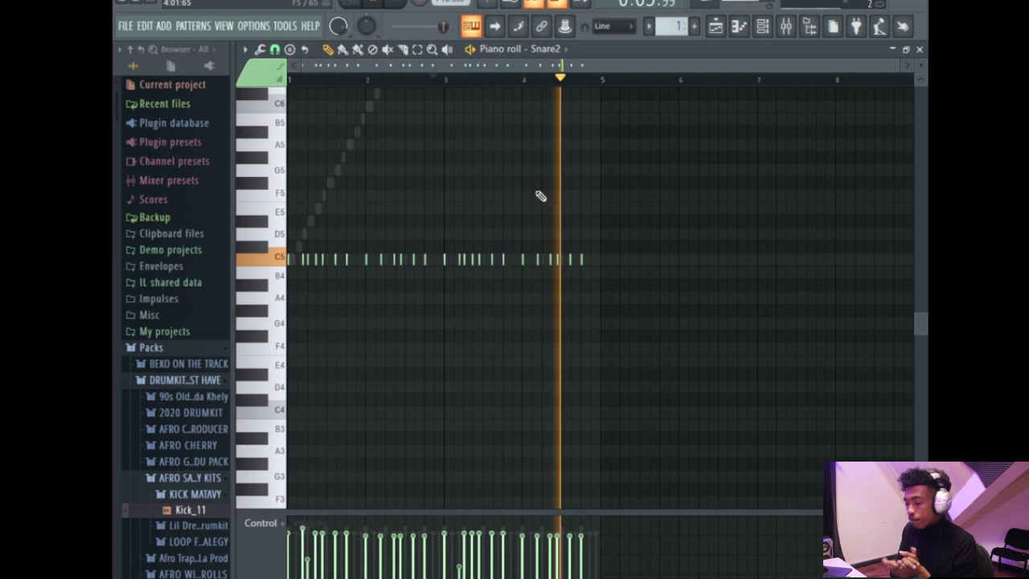
key("space")
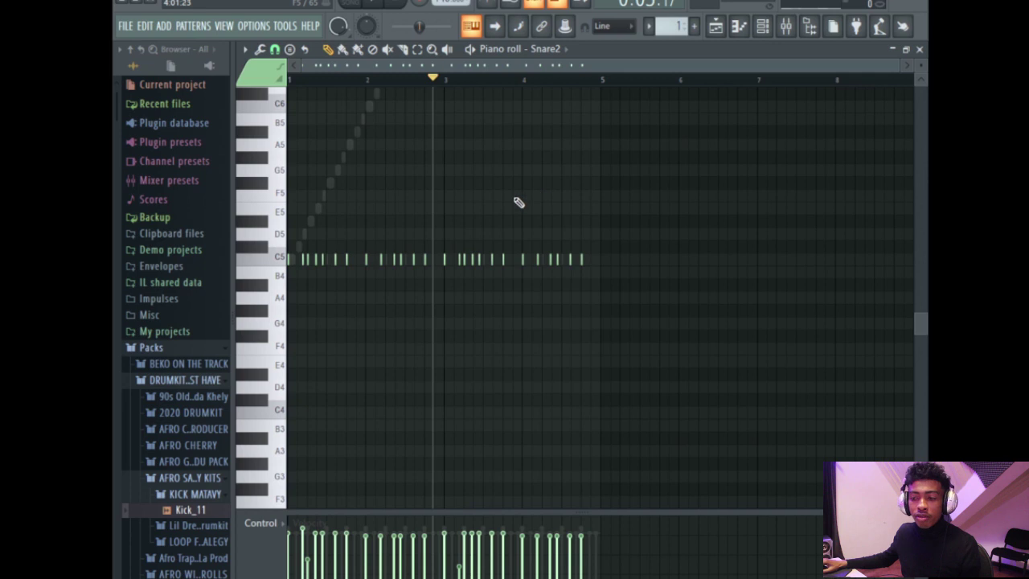
- Expand the percussion loop folder in the browser and place a Pattern 1 clip at bar 1 of playlist Track 1
left_click(201, 542)
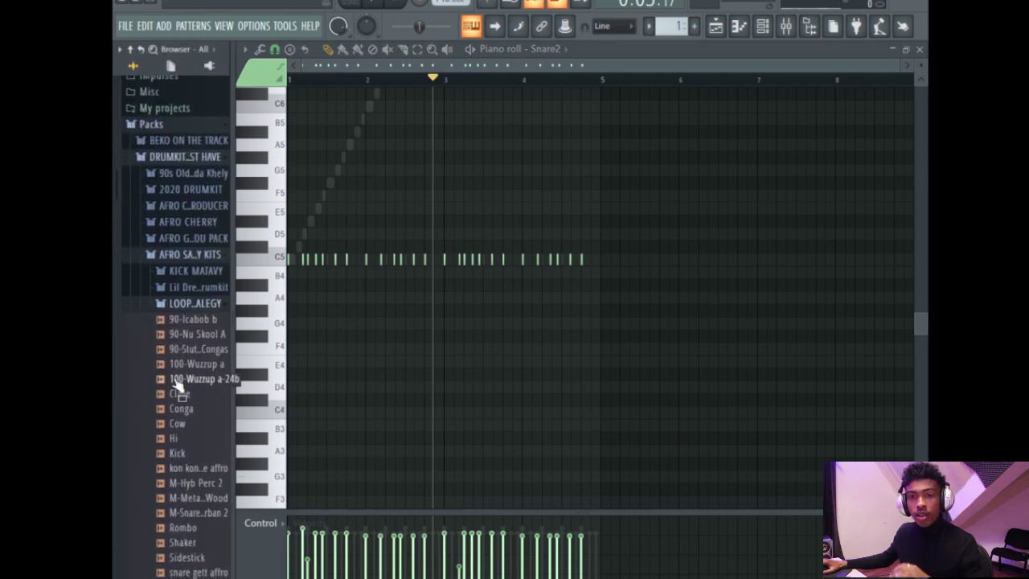
left_click(718, 31)
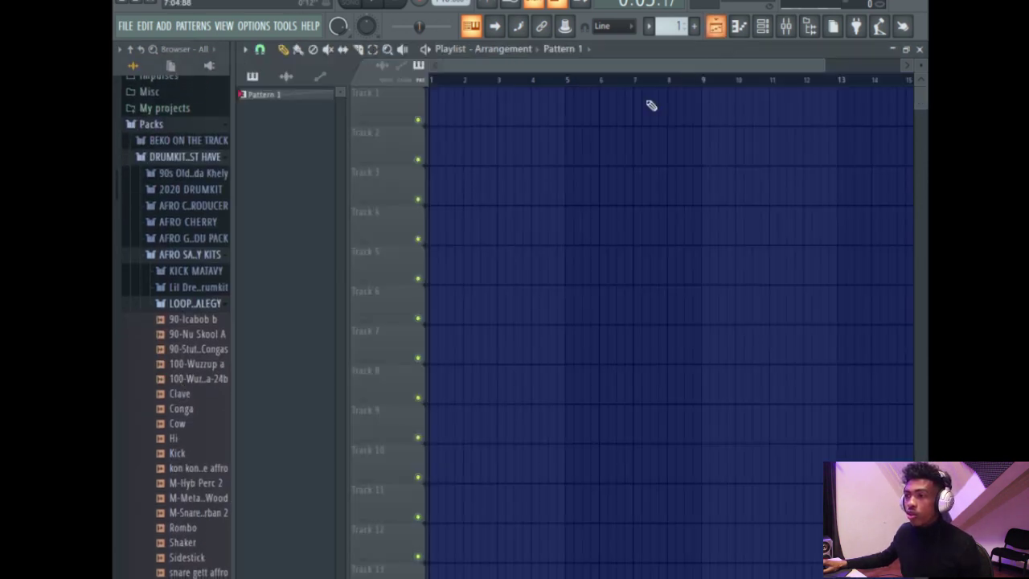
left_click(482, 106)
left_click_drag(482, 110, 443, 120)
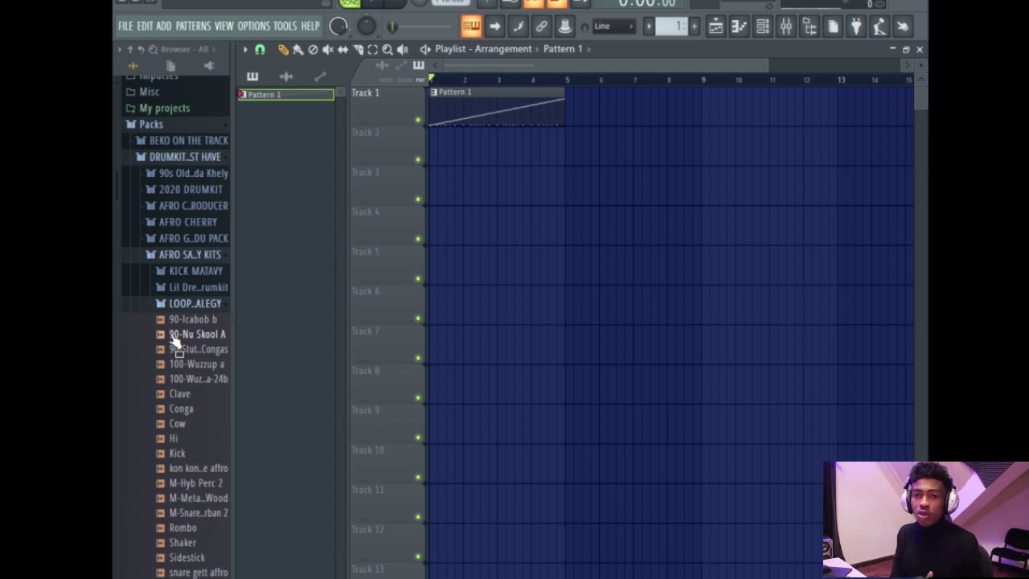
- Preview loops from the percussion folder and place the Cow loop at the start of Track 2
scroll(175, 342, "down", 4)
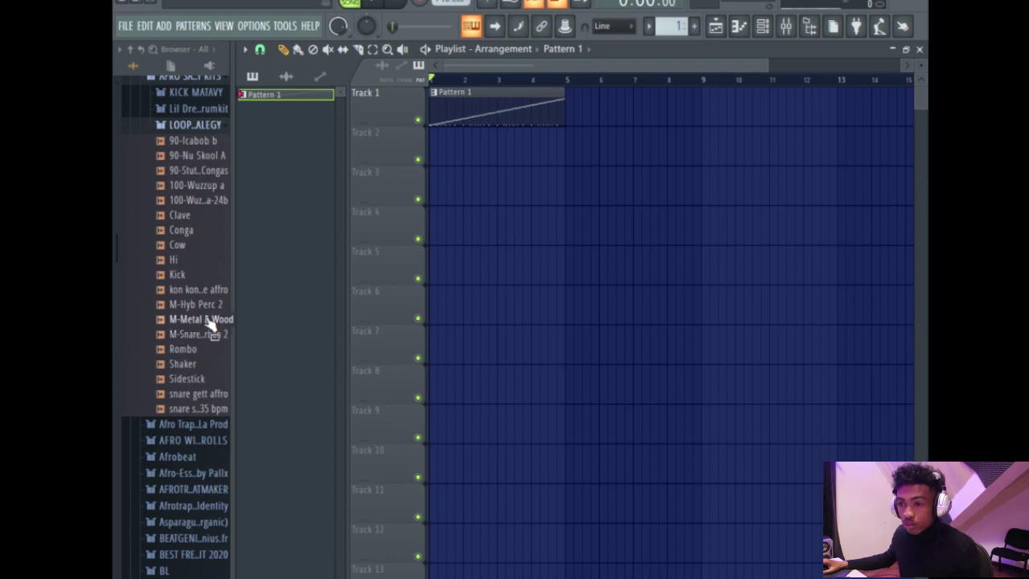
left_click(211, 294)
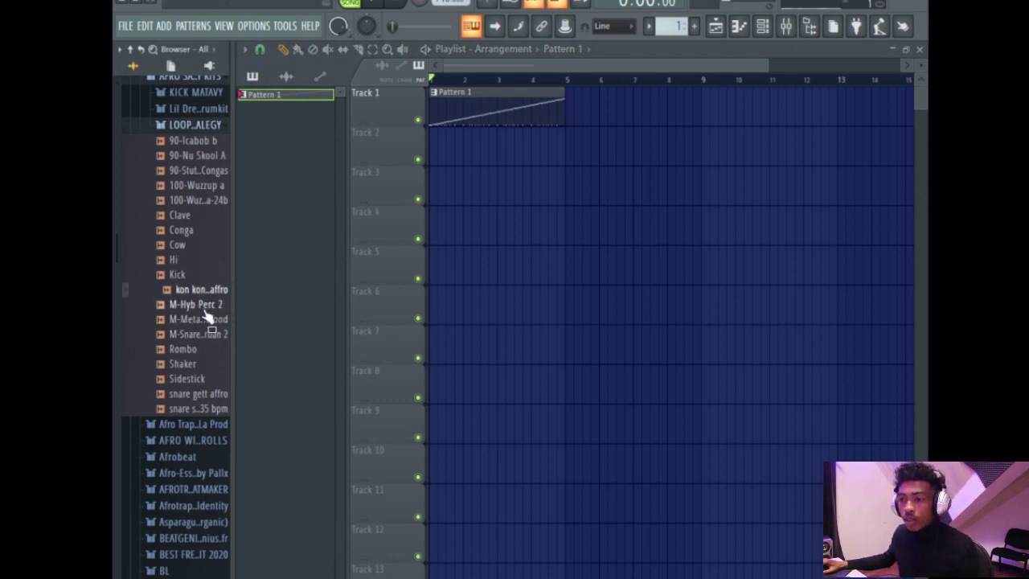
left_click(188, 231)
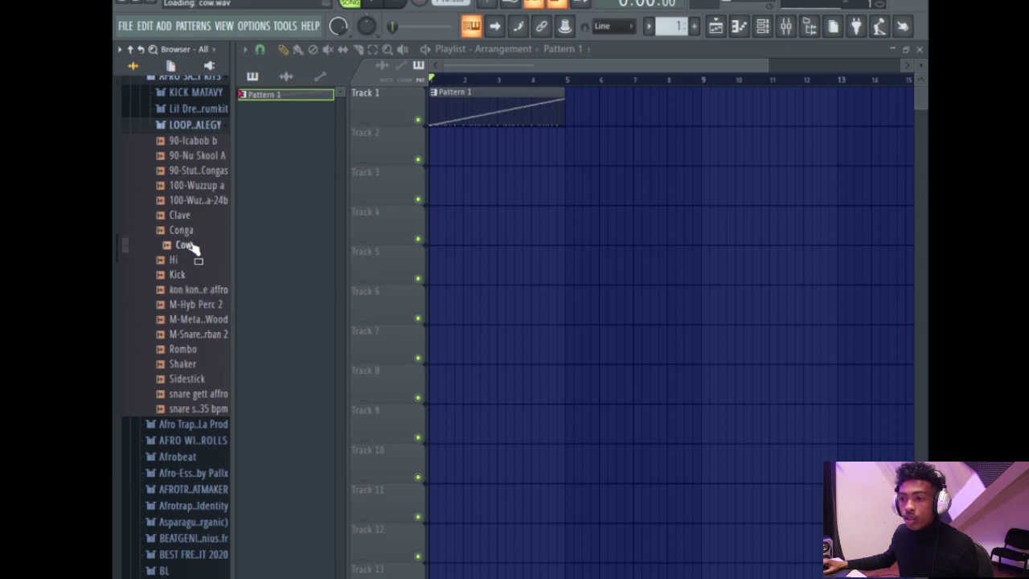
left_click_drag(300, 193, 437, 164)
left_click(435, 133)
- Fit the Cow clip to tempo using 83.9 BPM and trim its end to bar 5, level with Pattern 1
mouse_move(483, 276)
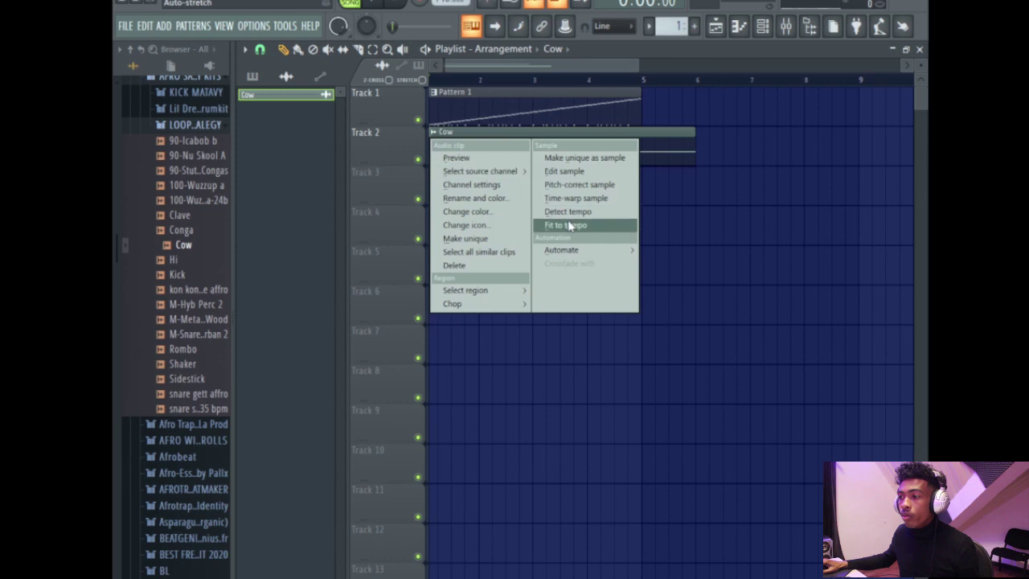
left_click(573, 226)
left_click(536, 355)
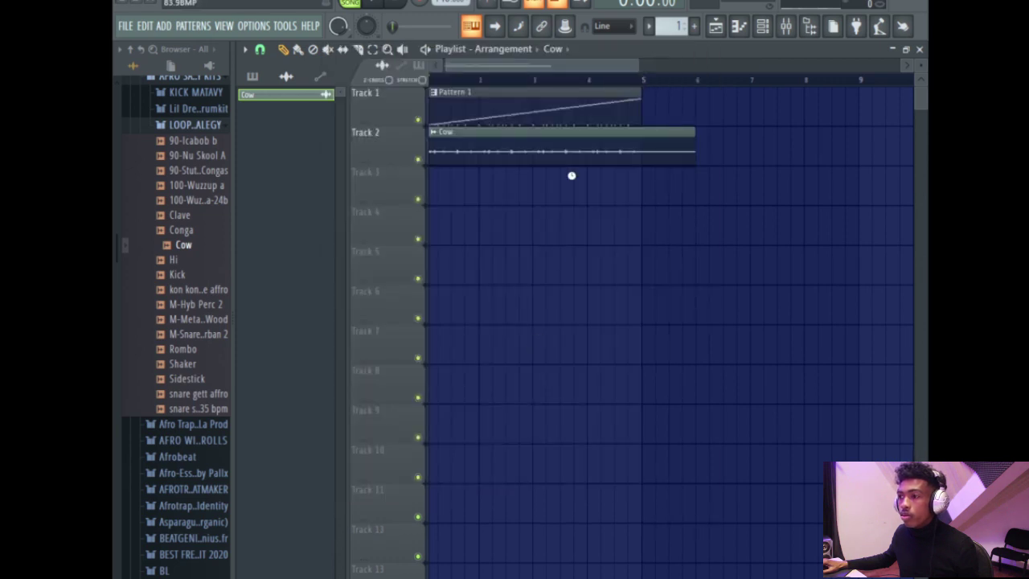
key("space")
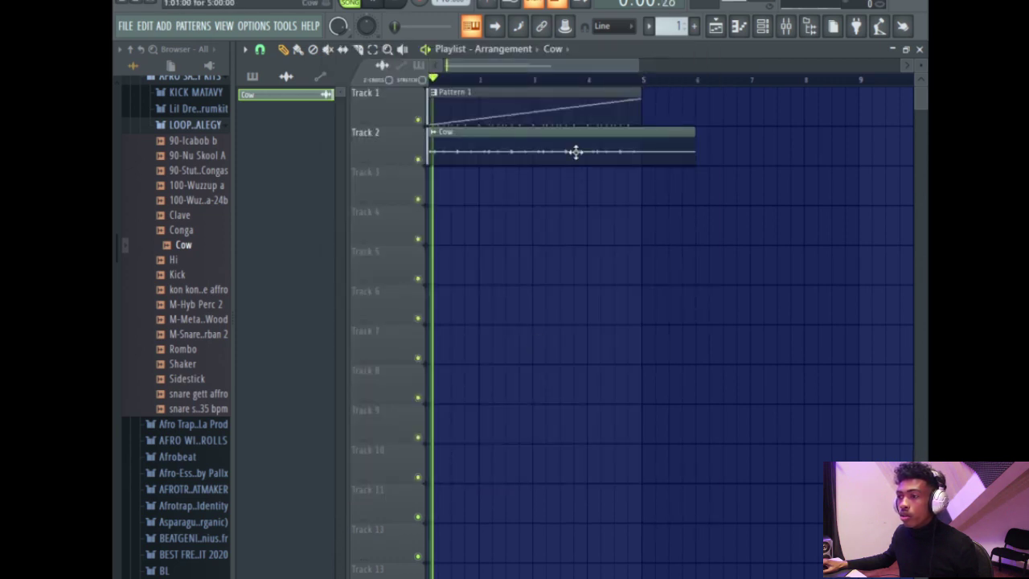
left_click_drag(696, 140, 641, 147)
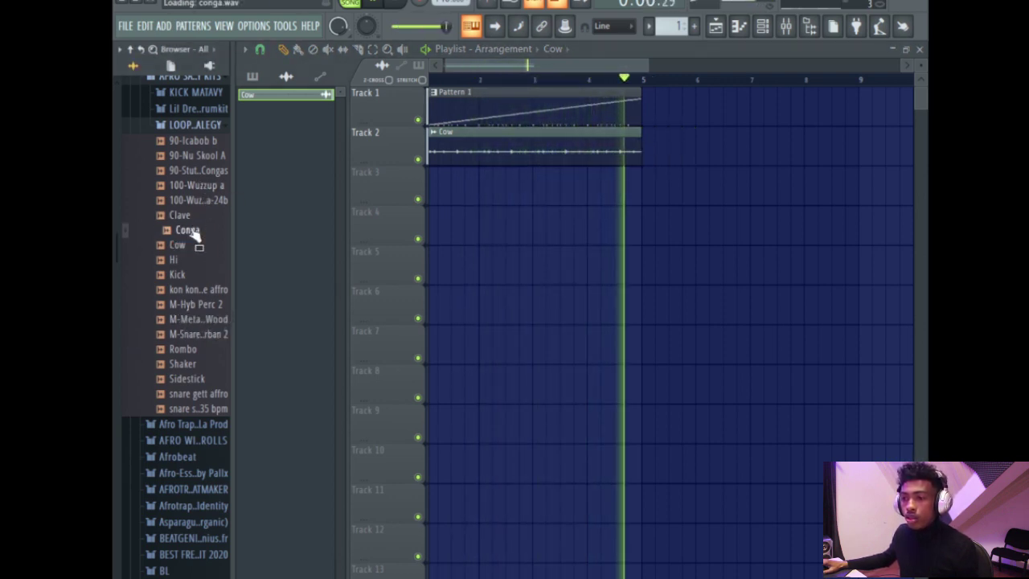
- Add the Conga loop to Track 3, align it with bar 1, and start playback
key("space")
left_click_drag(193, 232, 450, 193)
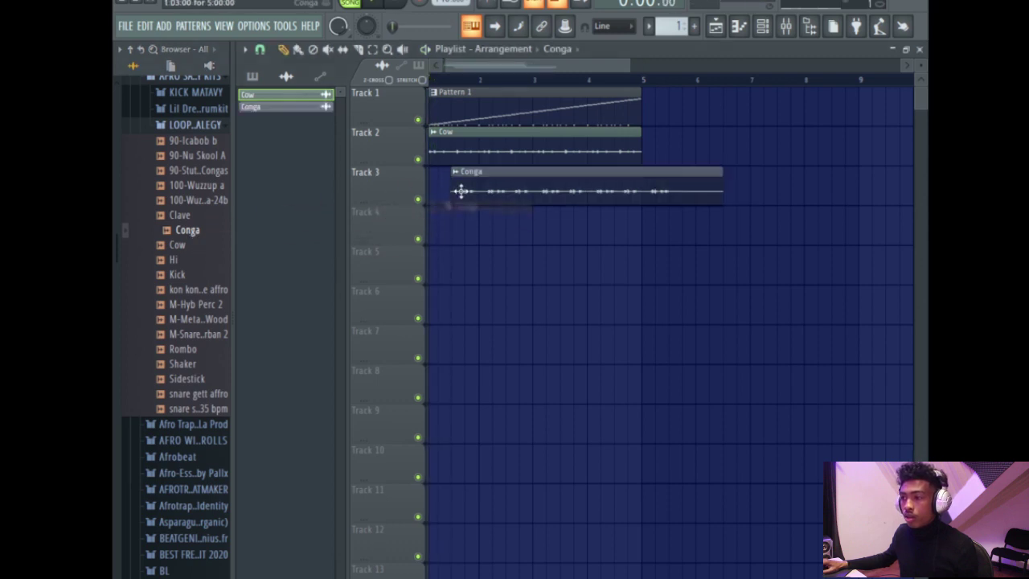
key("space")
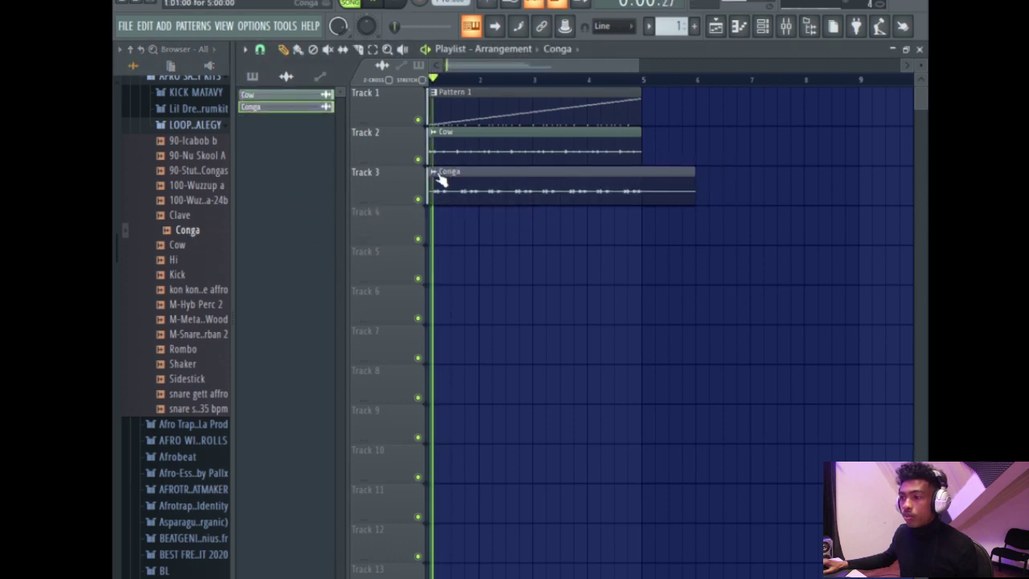
- Trim the end of the Conga clip on Track 3 to bar 5, check its sampler settings, and stop playback
left_click_drag(691, 178, 641, 178)
double_click(567, 191)
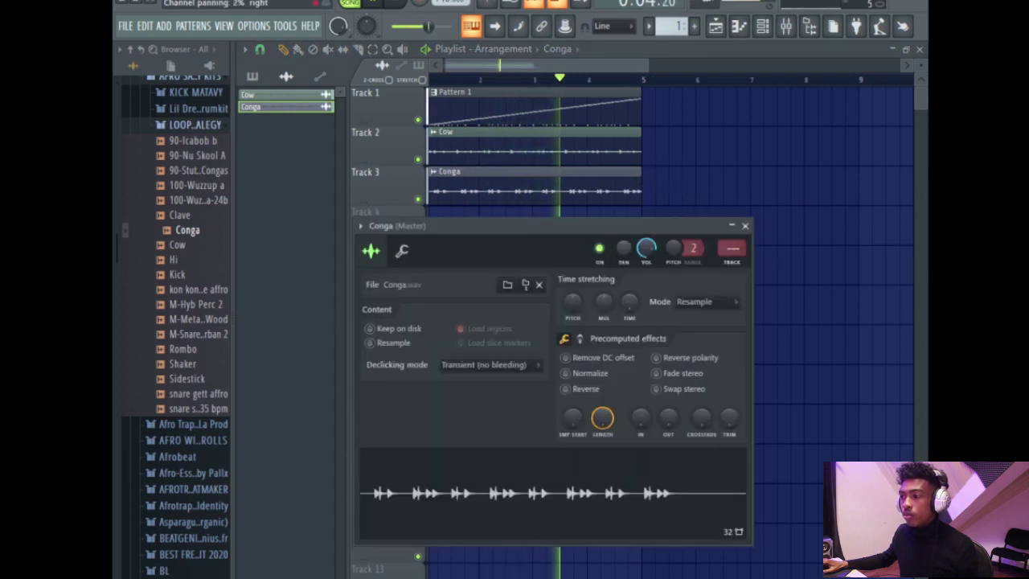
left_click(744, 226)
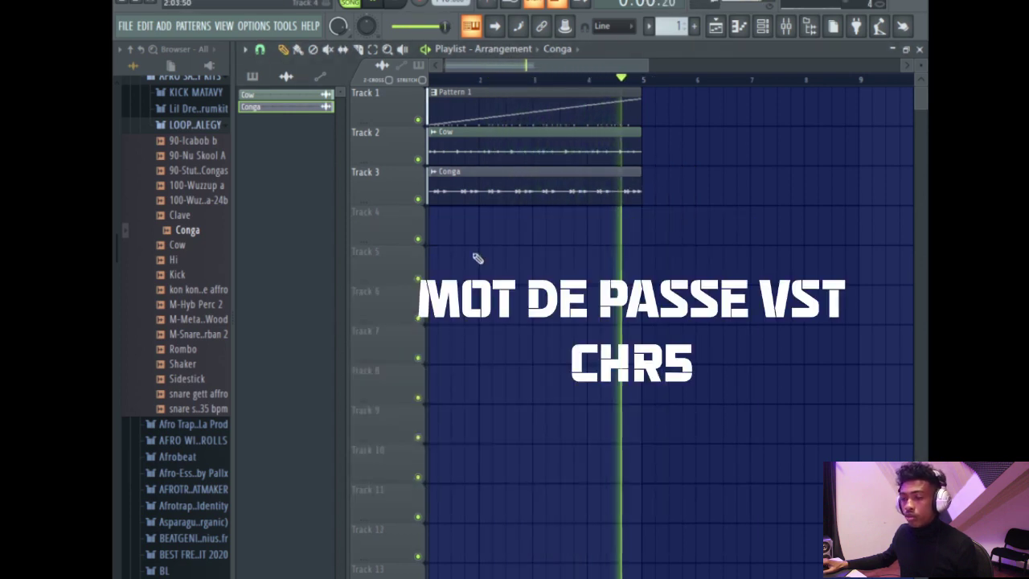
key("space")
- Preview the Shaker and snare loops in the percussion folder and place the snare gett affro loop at bar 1 of Track 4
left_click(188, 364)
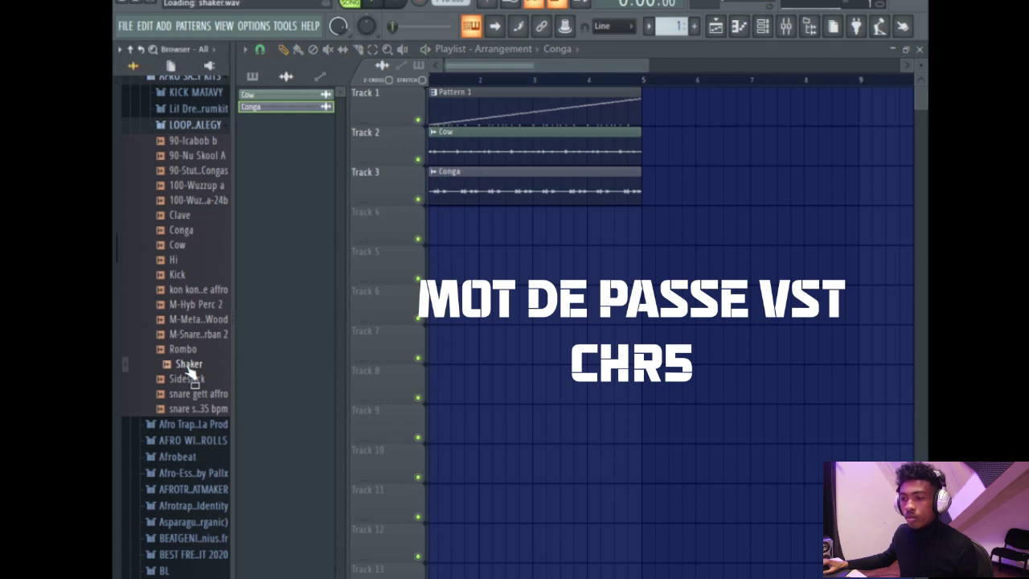
left_click(195, 334)
left_click(196, 393)
left_click(197, 408)
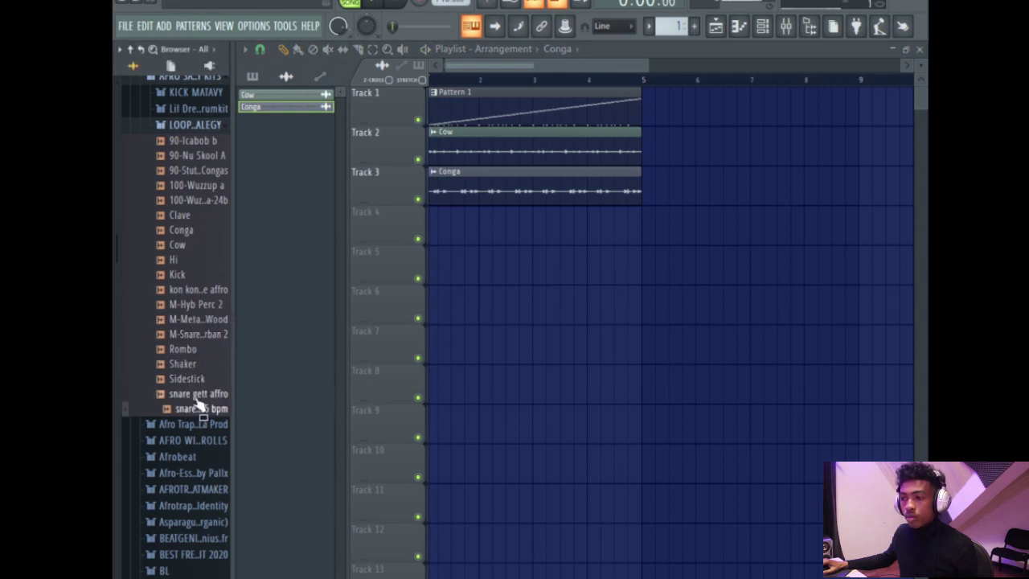
left_click_drag(196, 394, 434, 241)
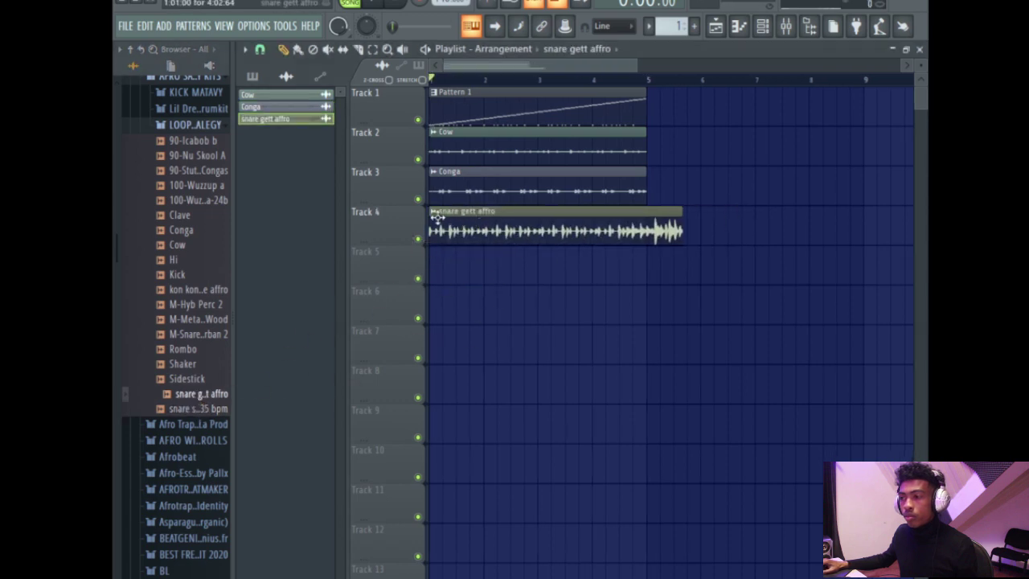
- Fit the snare gett affro clip to tempo, and slice off and delete the part past bar 5 during playback
left_click(435, 213)
left_click(553, 306)
left_click(523, 350)
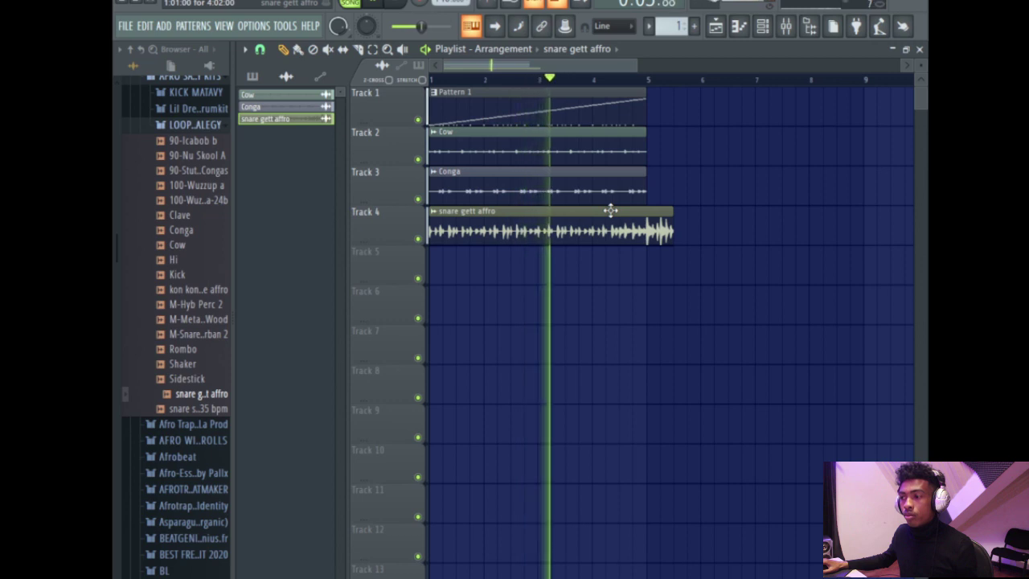
scroll(616, 156, "up", 3)
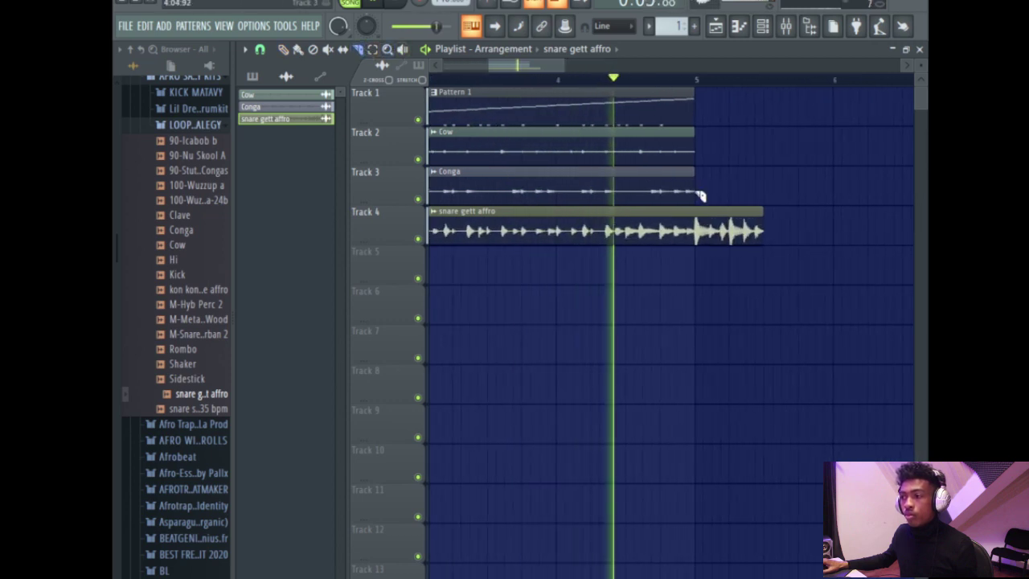
left_click_drag(698, 206, 698, 249)
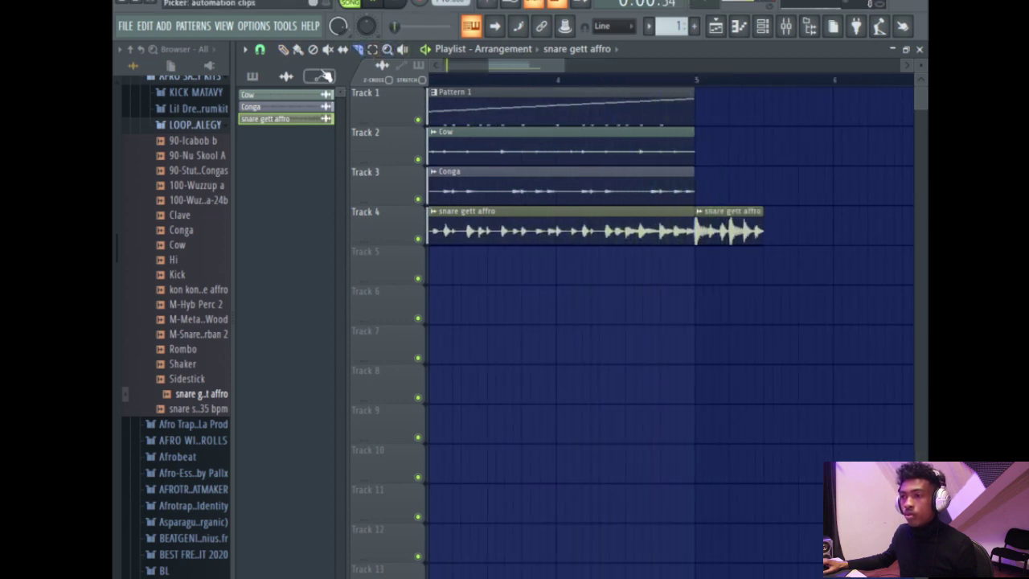
right_click(754, 222)
scroll(754, 223, "down", 3)
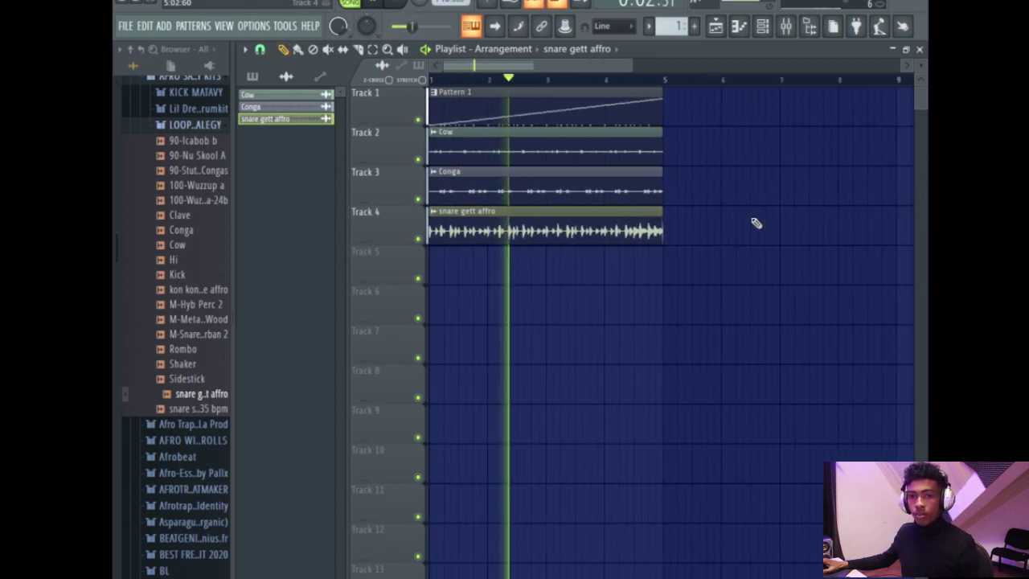
- Review the four-bar arrangement of Pattern 1, Cow, Conga and snare gett affro during playback, and stop it
scroll(654, 198, "down", 1)
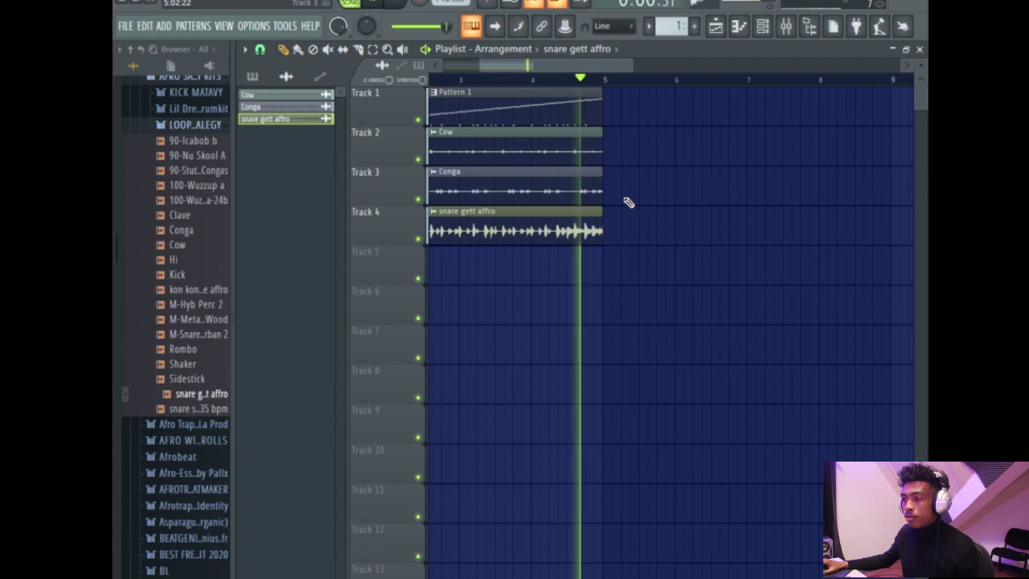
scroll(628, 203, "down", 1)
scroll(629, 202, "down", 3)
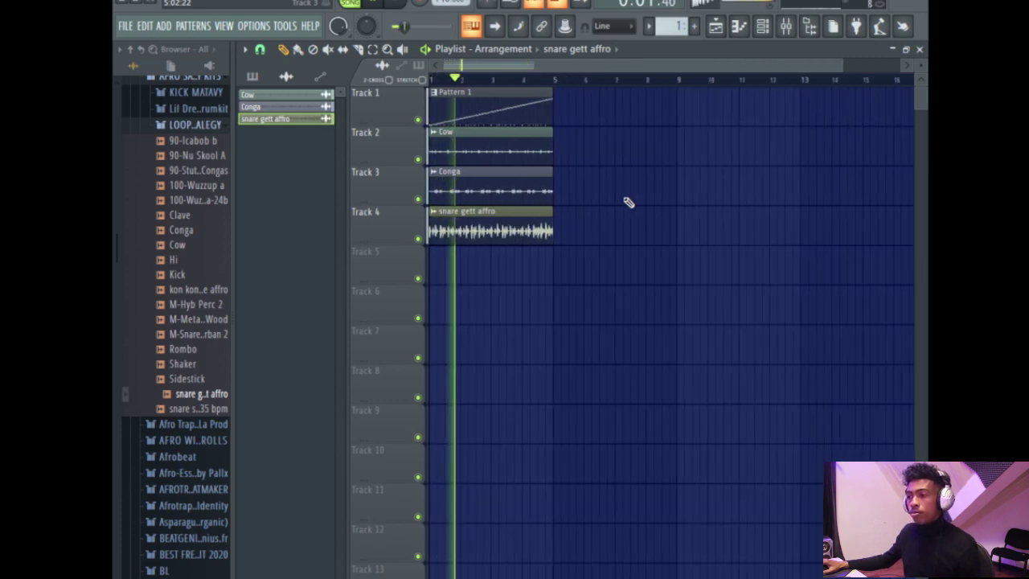
scroll(475, 195, "up", 2)
scroll(475, 195, "down", 3)
scroll(475, 196, "up", 1)
scroll(412, 201, "down", 1)
scroll(412, 201, "up", 3)
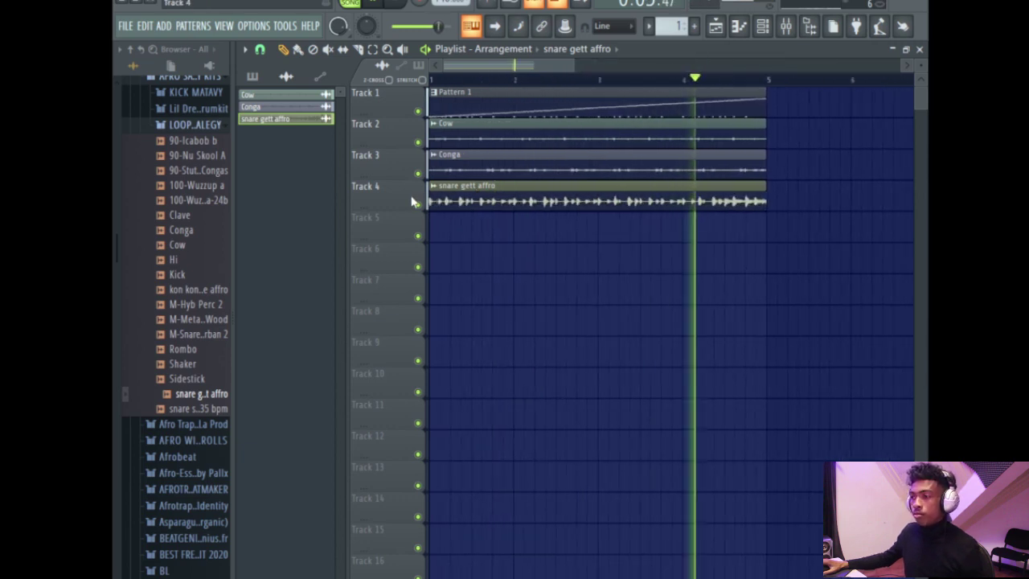
scroll(412, 201, "up", 1)
key("space")
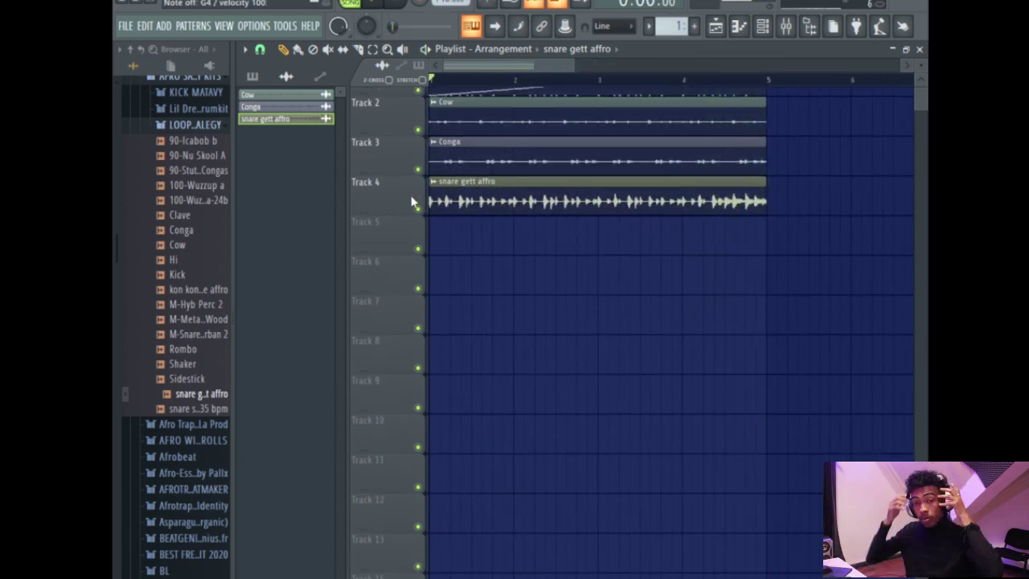